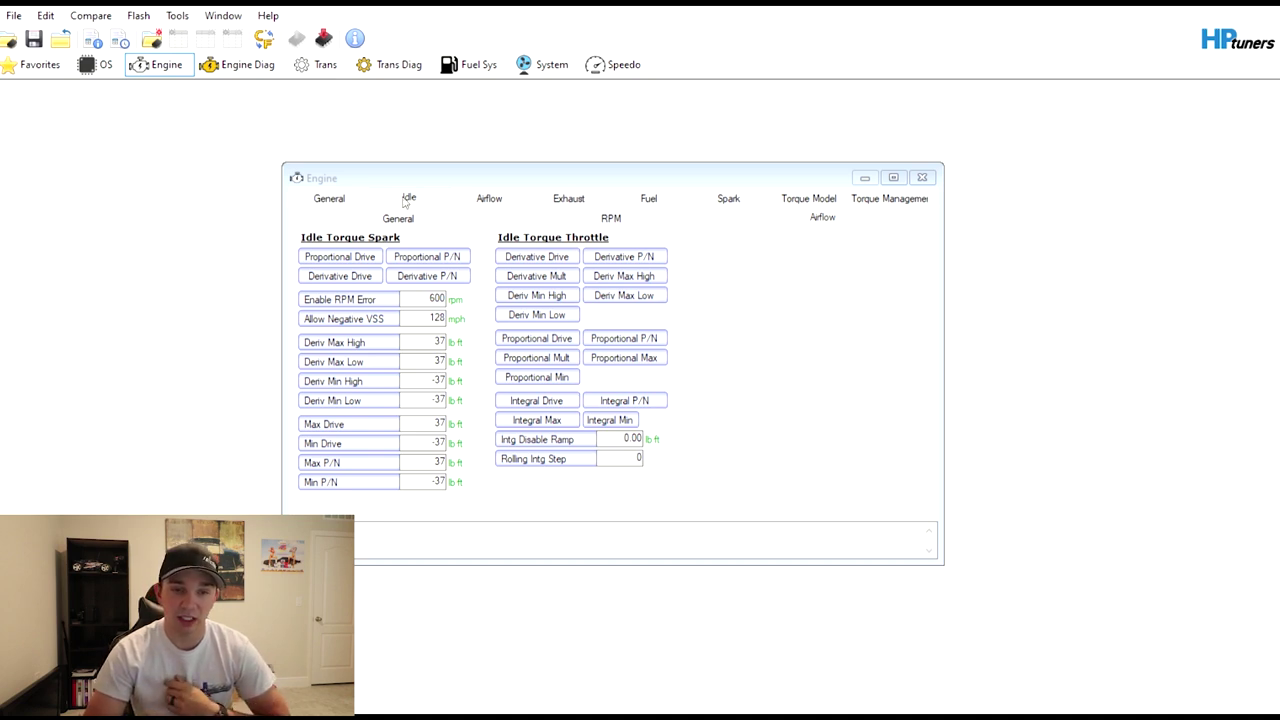
- Review the general engine settings (5.7L V8, AIR pump disabled), then show the Idle page with Stopped VSS at 3 mph
{"action": "left_click", "coordinate": [351, 204]}
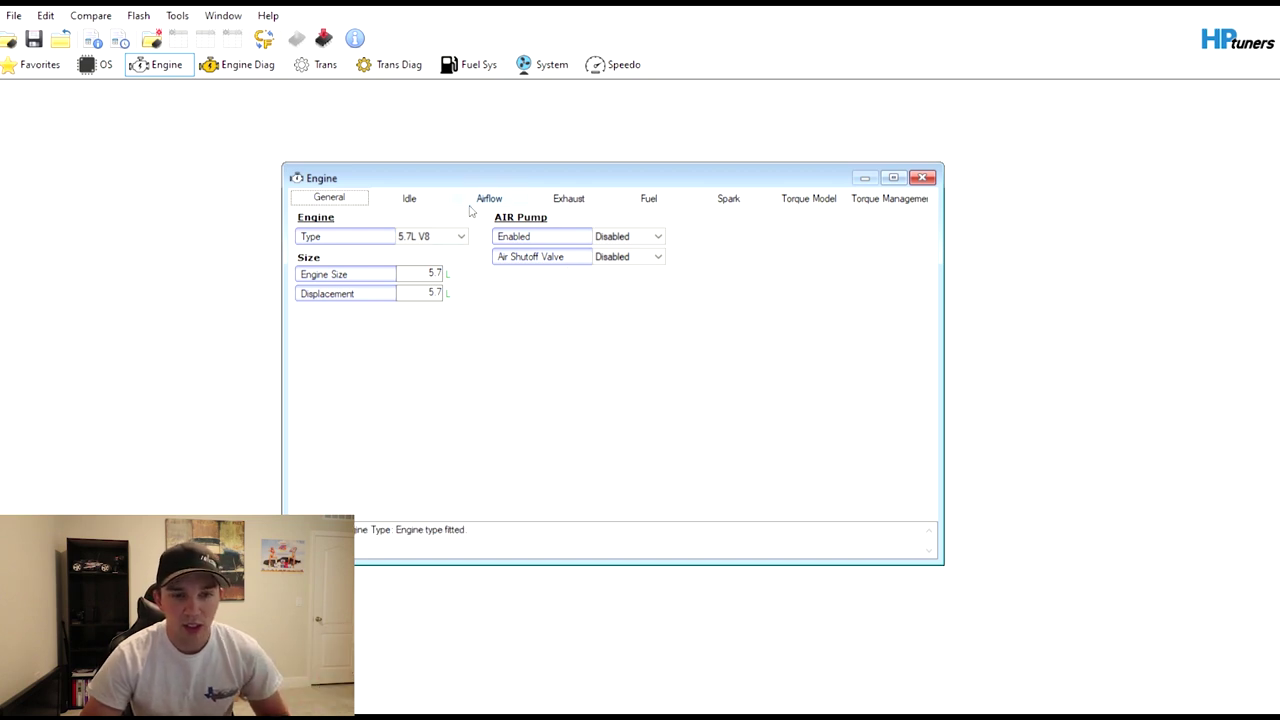
{"action": "left_click", "coordinate": [410, 202]}
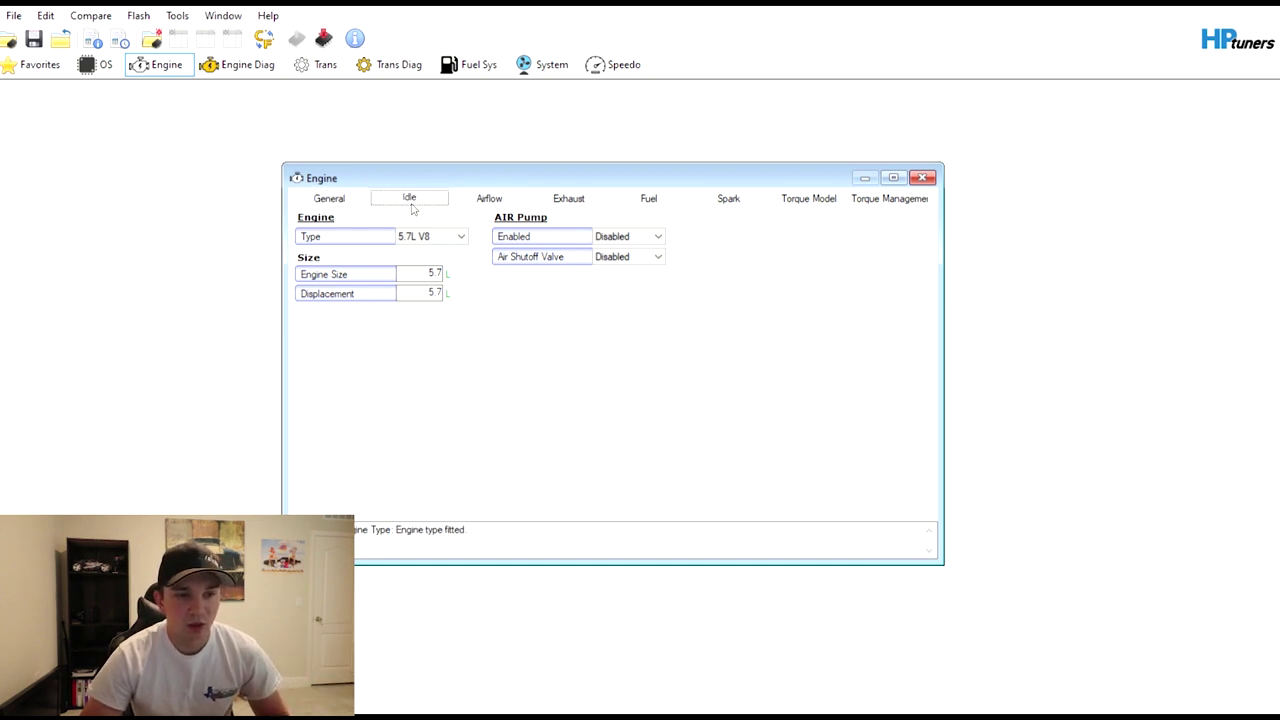
- Show the idle RPM setpoints: 552 rpm base low idle and 1,504 rpm P/N maximum
{"action": "left_click", "coordinate": [412, 219]}
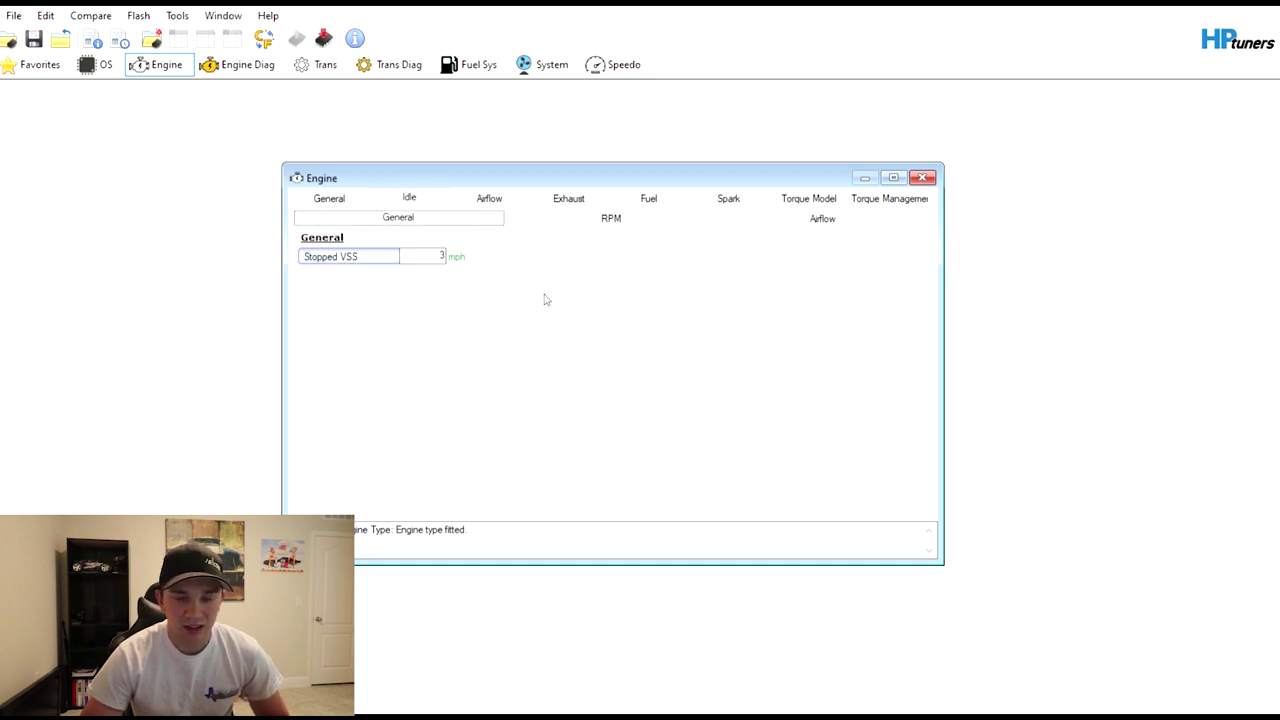
{"action": "left_click", "coordinate": [645, 219]}
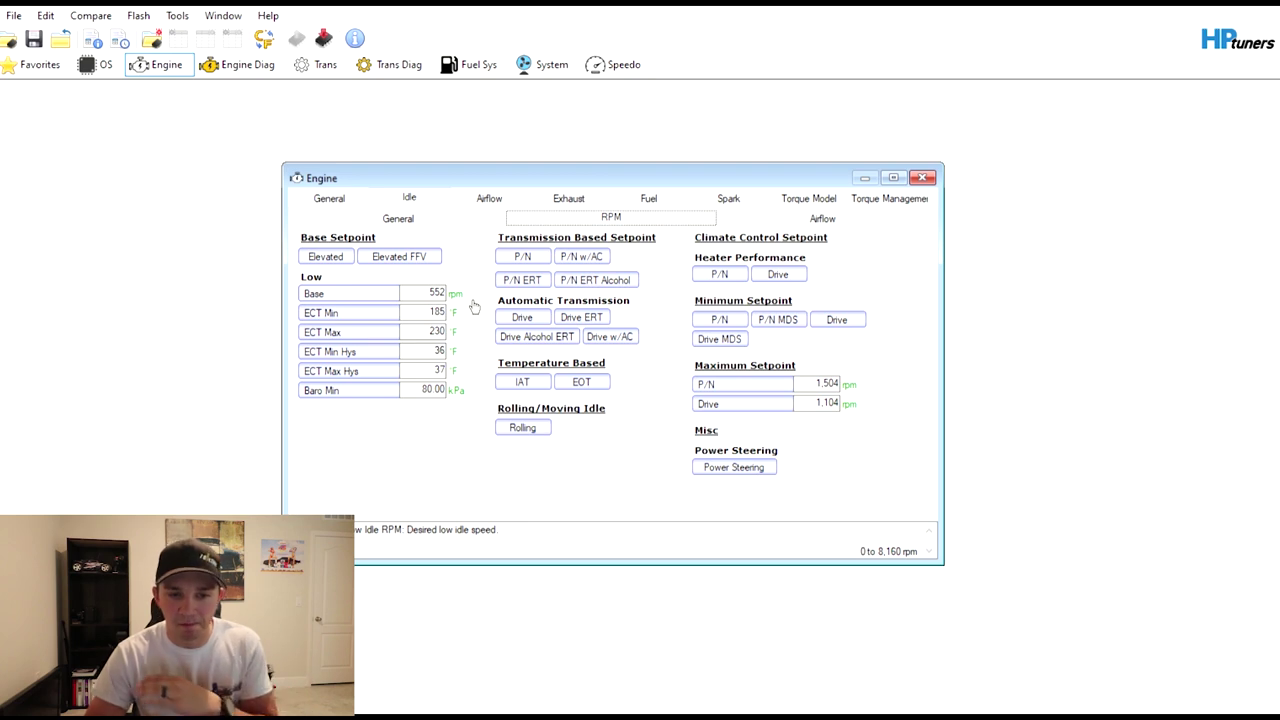
- Open the VE Bank 1 table (35.9–87.2%) from the Speed Density airflow page and view it in 3D
{"action": "left_click", "coordinate": [749, 222]}
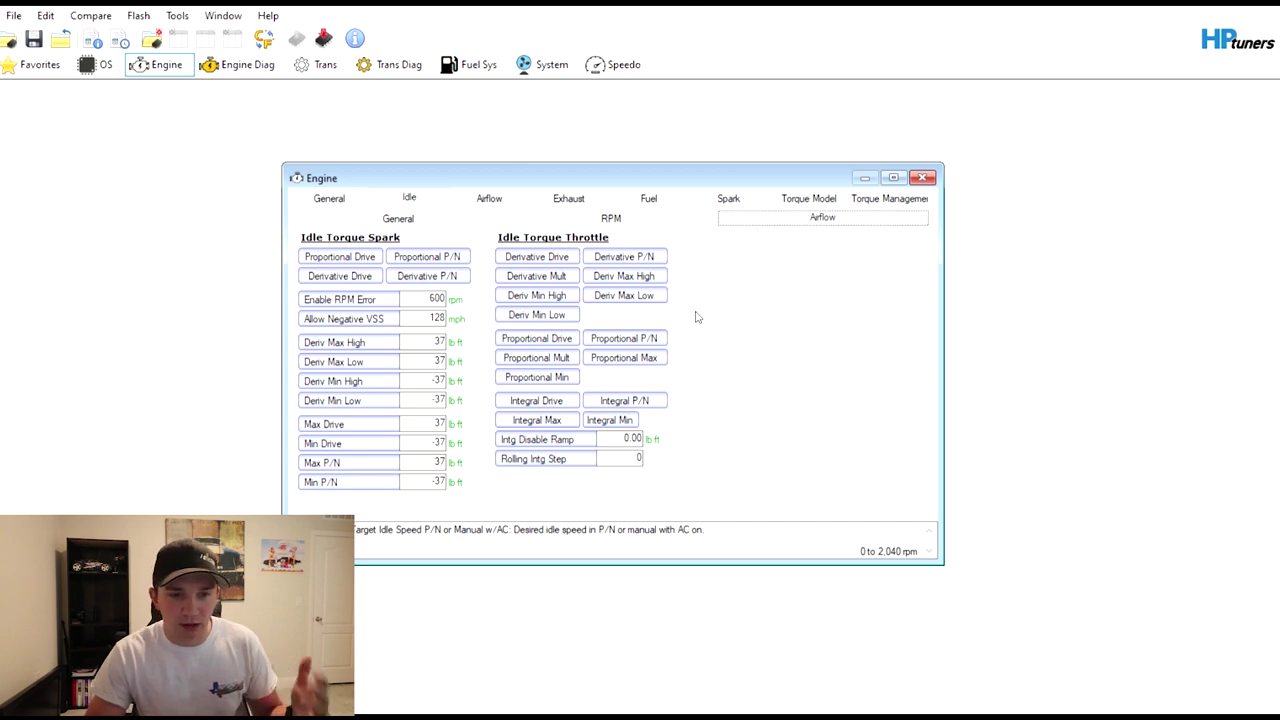
{"action": "left_click", "coordinate": [500, 200]}
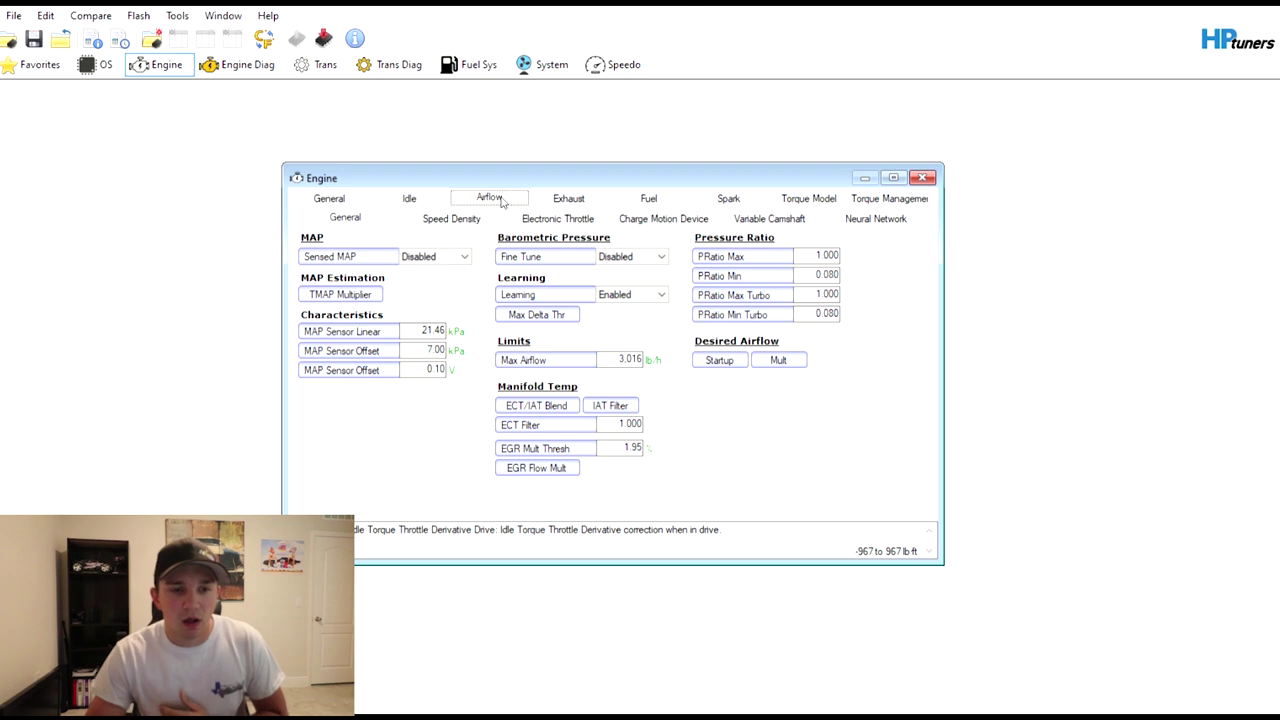
{"action": "left_click", "coordinate": [421, 228]}
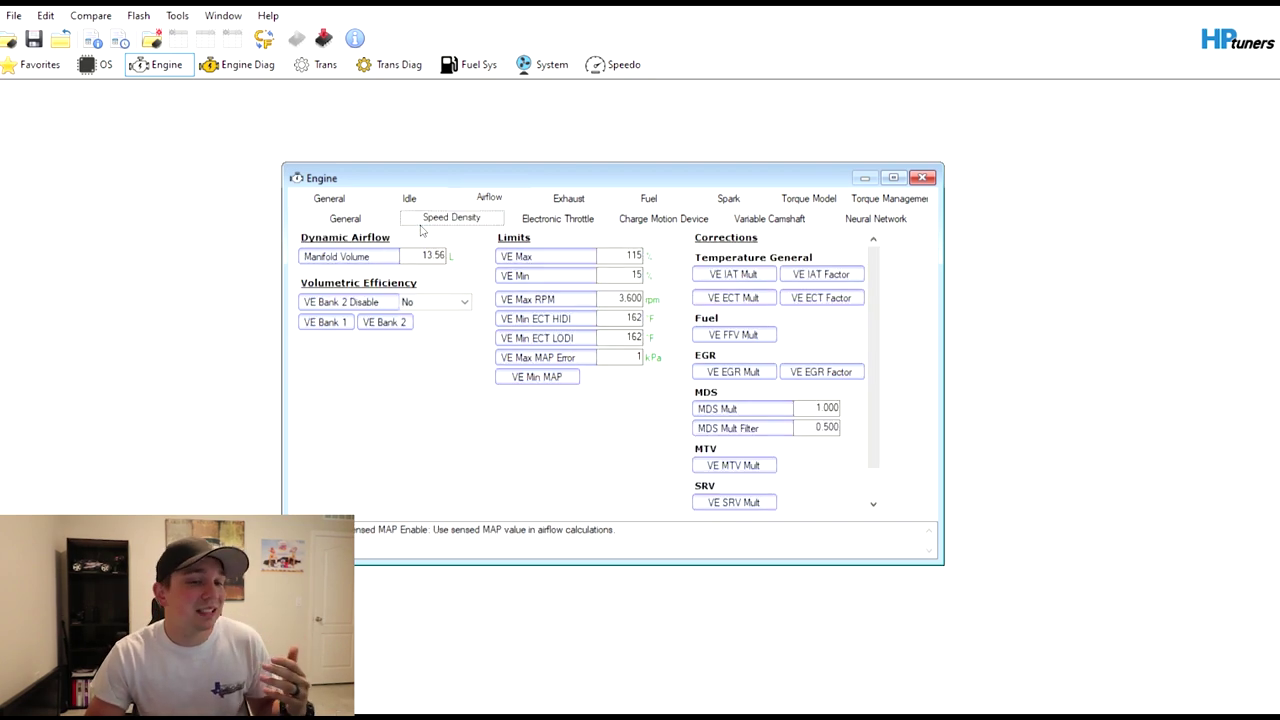
{"action": "left_click", "coordinate": [367, 222]}
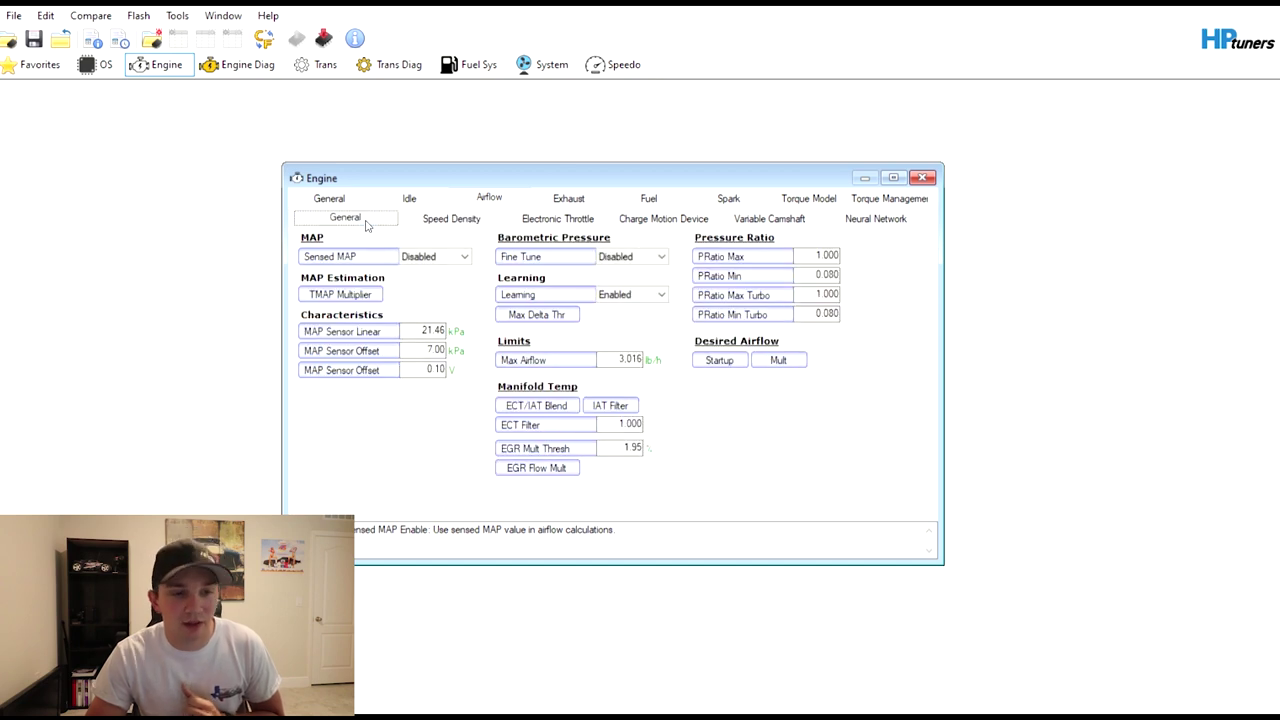
{"action": "left_click", "coordinate": [424, 226]}
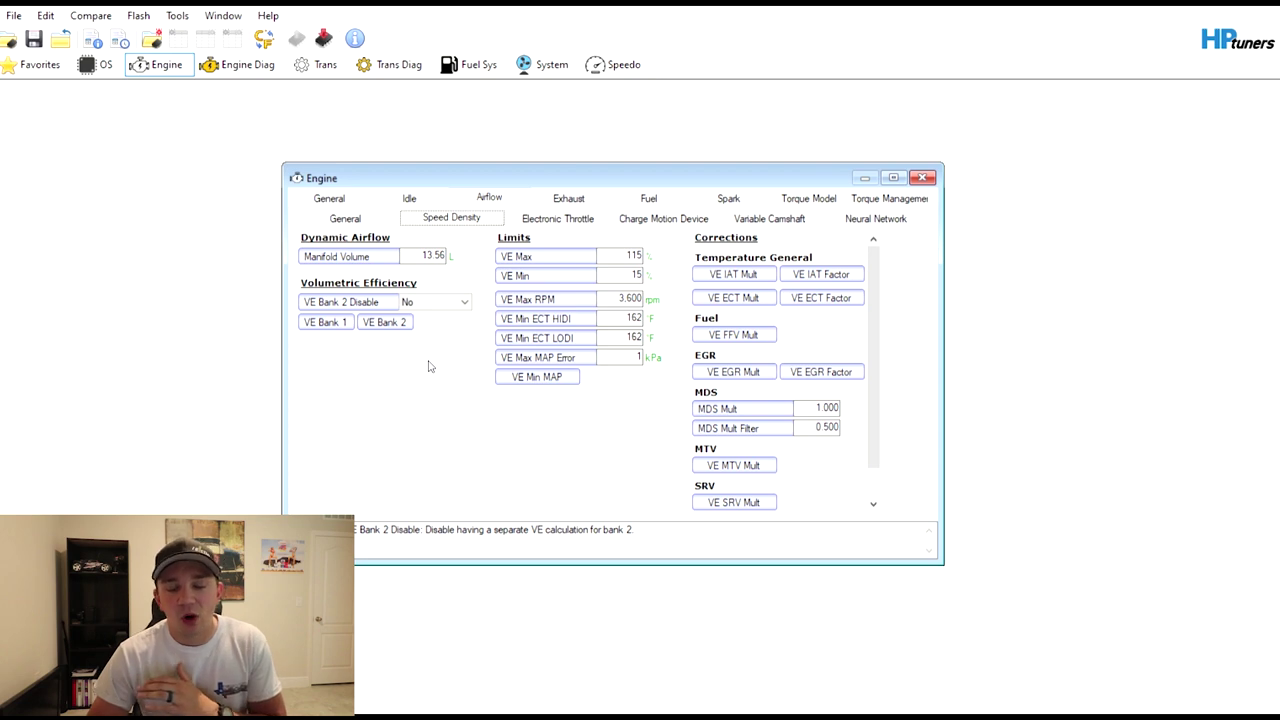
{"action": "left_click", "coordinate": [325, 322]}
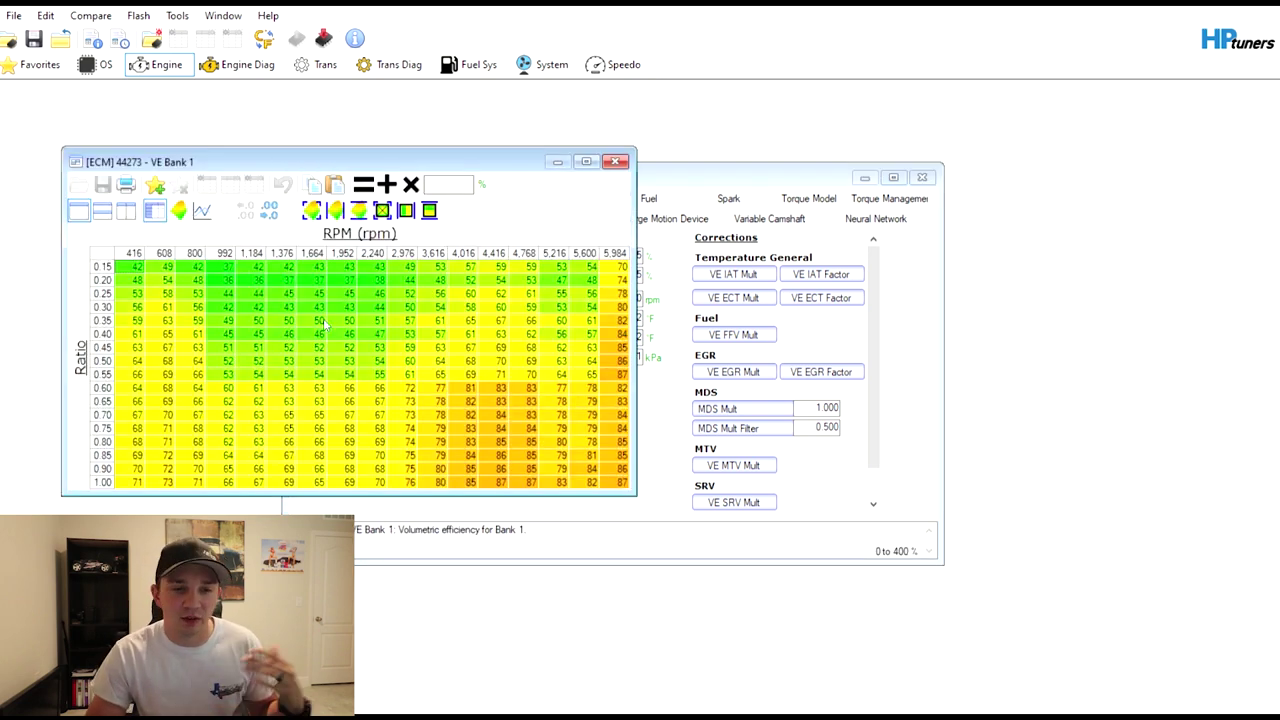
{"action": "left_click", "coordinate": [179, 210]}
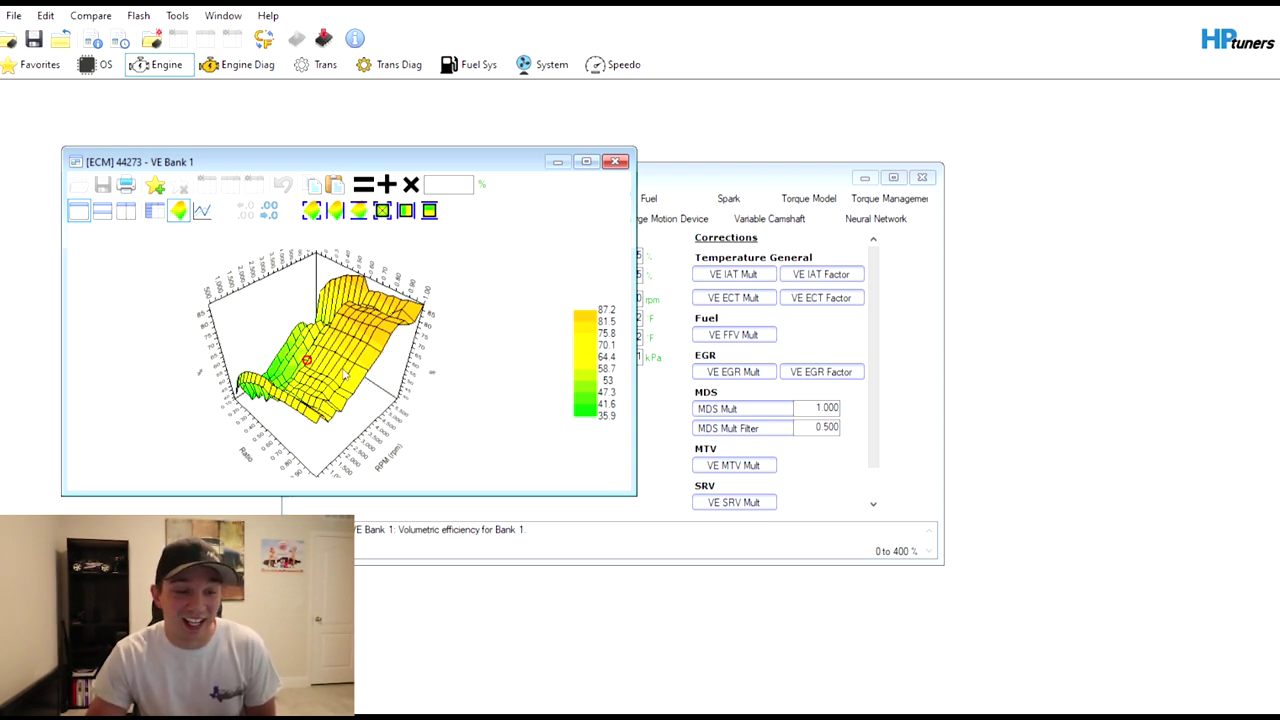
- Close the VE Bank 1 table, returning to Speed Density with VE limits of 115% max and 15% min
{"action": "left_click", "coordinate": [617, 162]}
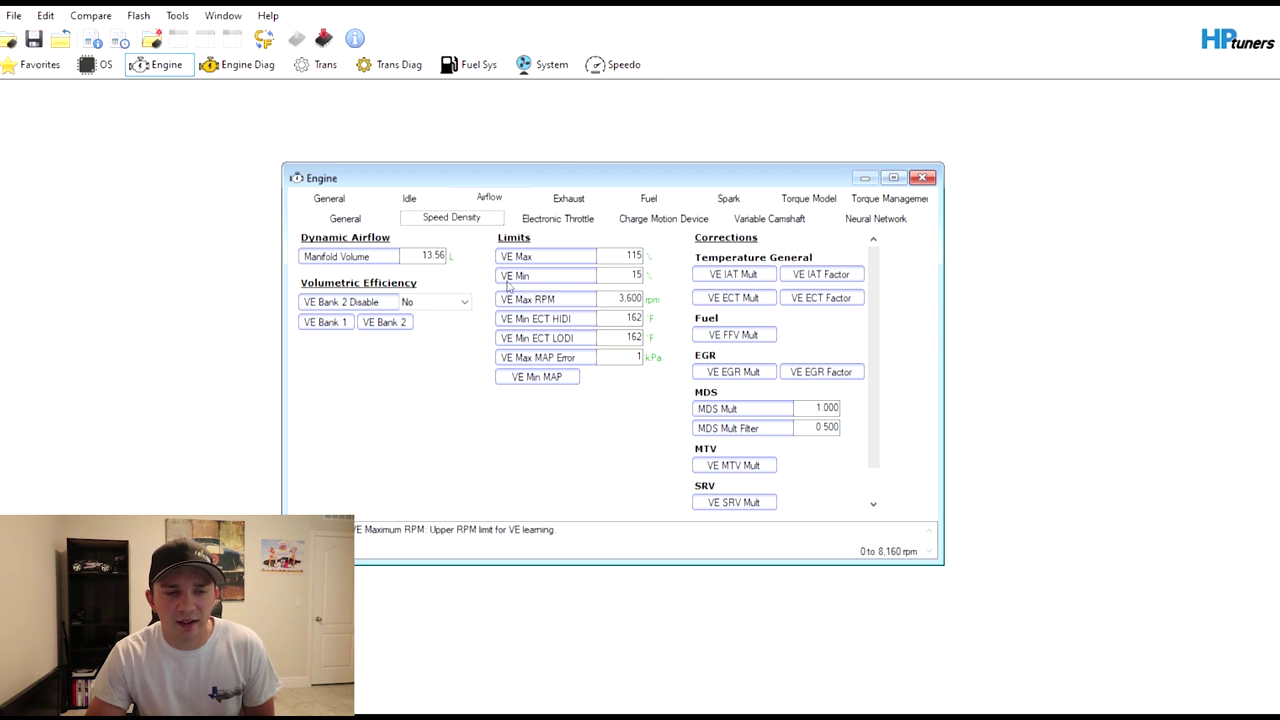
- Step through Electronic Throttle and Charge Motion Device to Variable Camshaft, where both cam phasers are disabled
{"action": "left_click", "coordinate": [560, 218]}
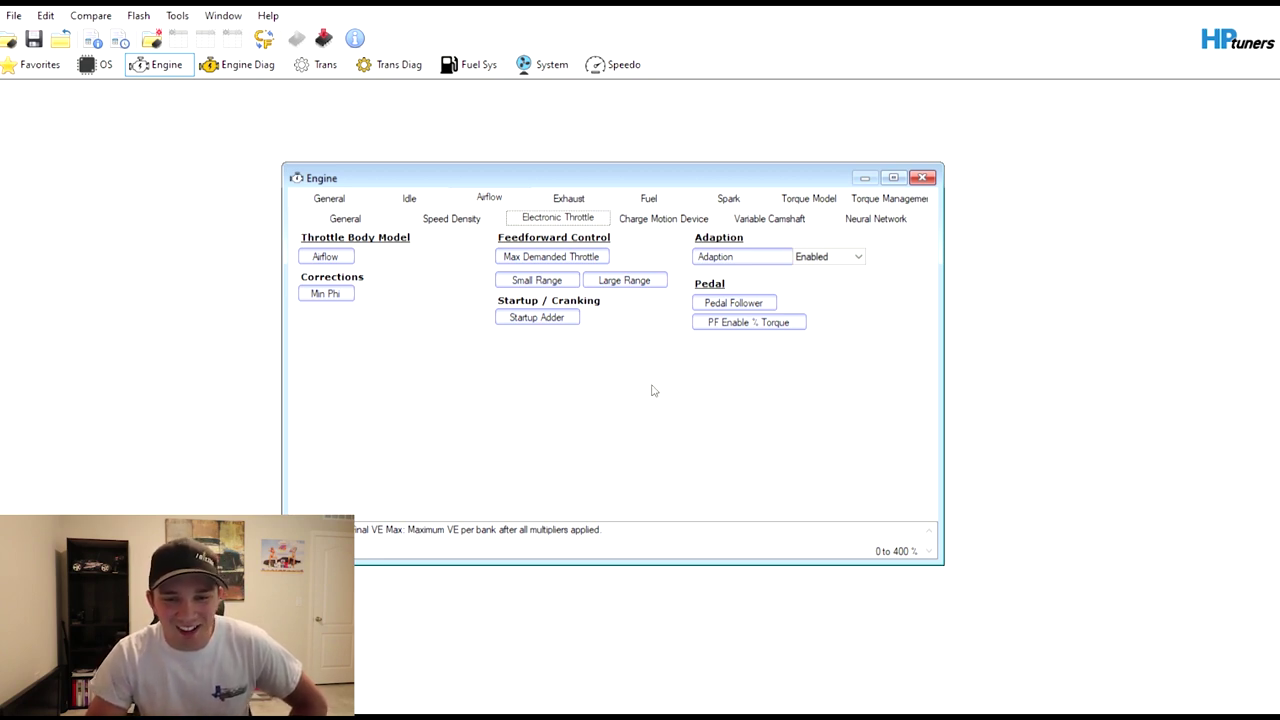
{"action": "left_click", "coordinate": [687, 219]}
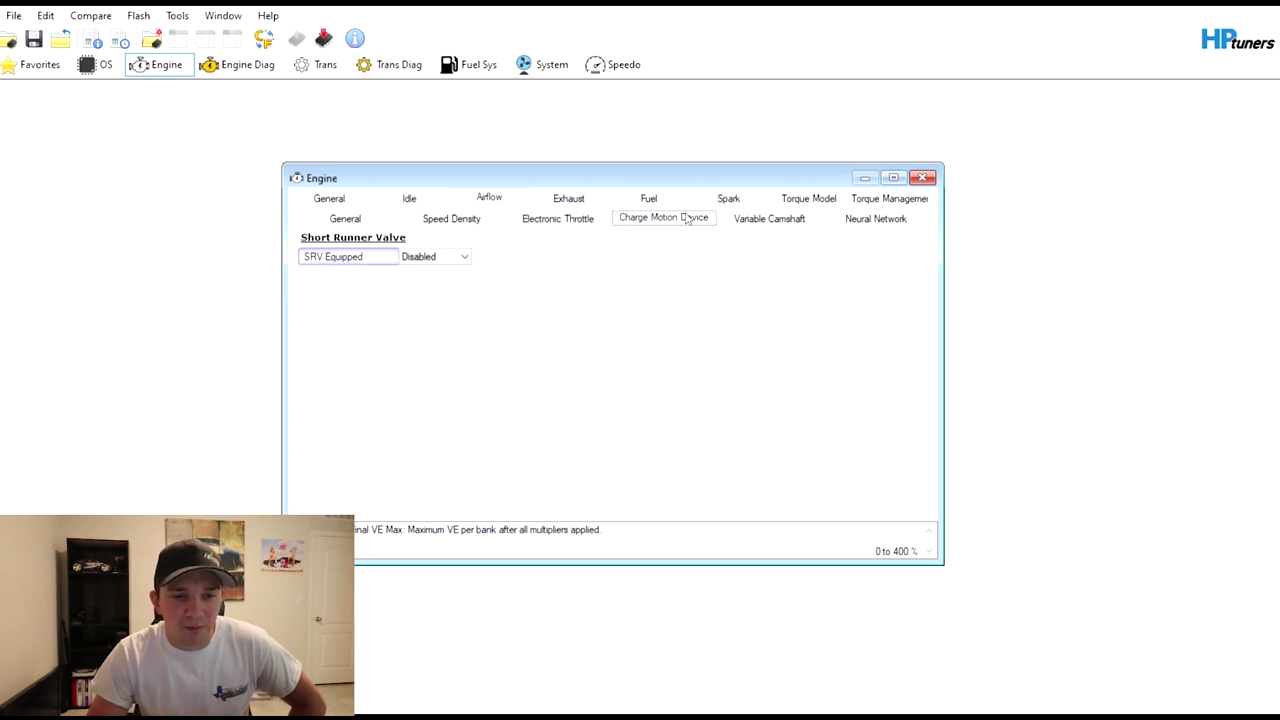
{"action": "left_click", "coordinate": [736, 224]}
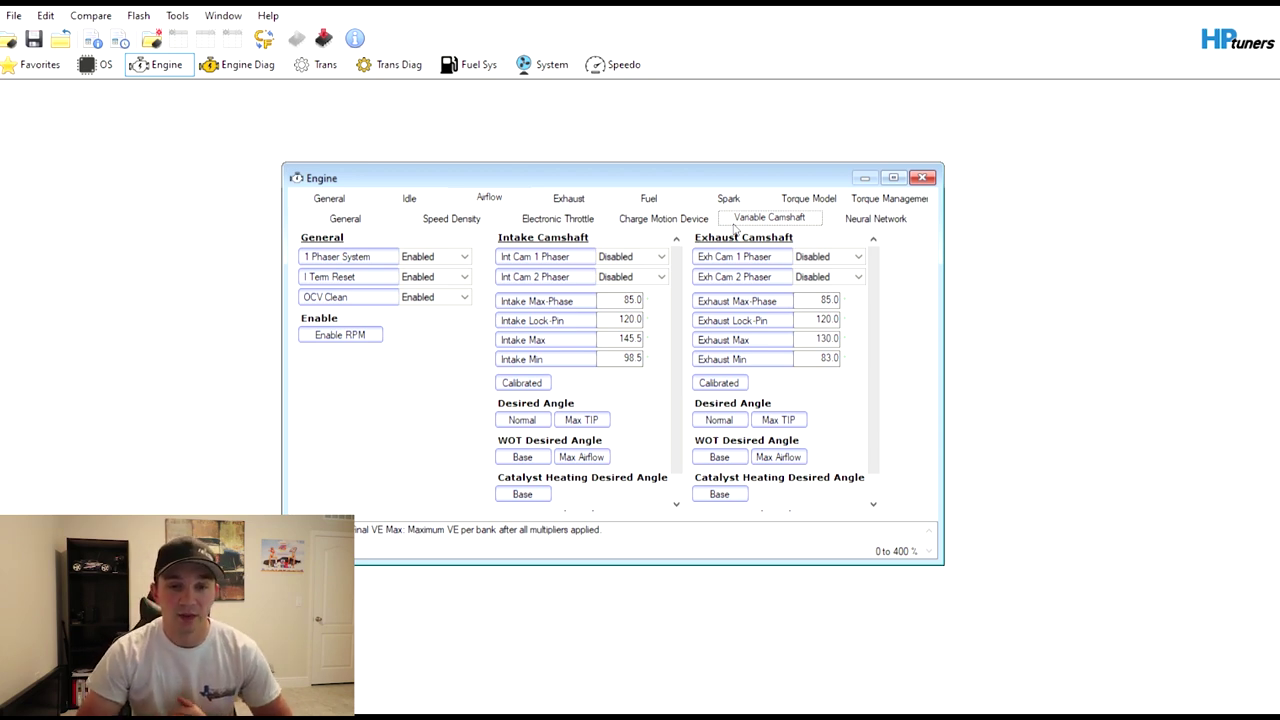
- Look over the Neural Network airflow page, then the Exhaust settings and exhaust temperature page
{"action": "left_click", "coordinate": [845, 222]}
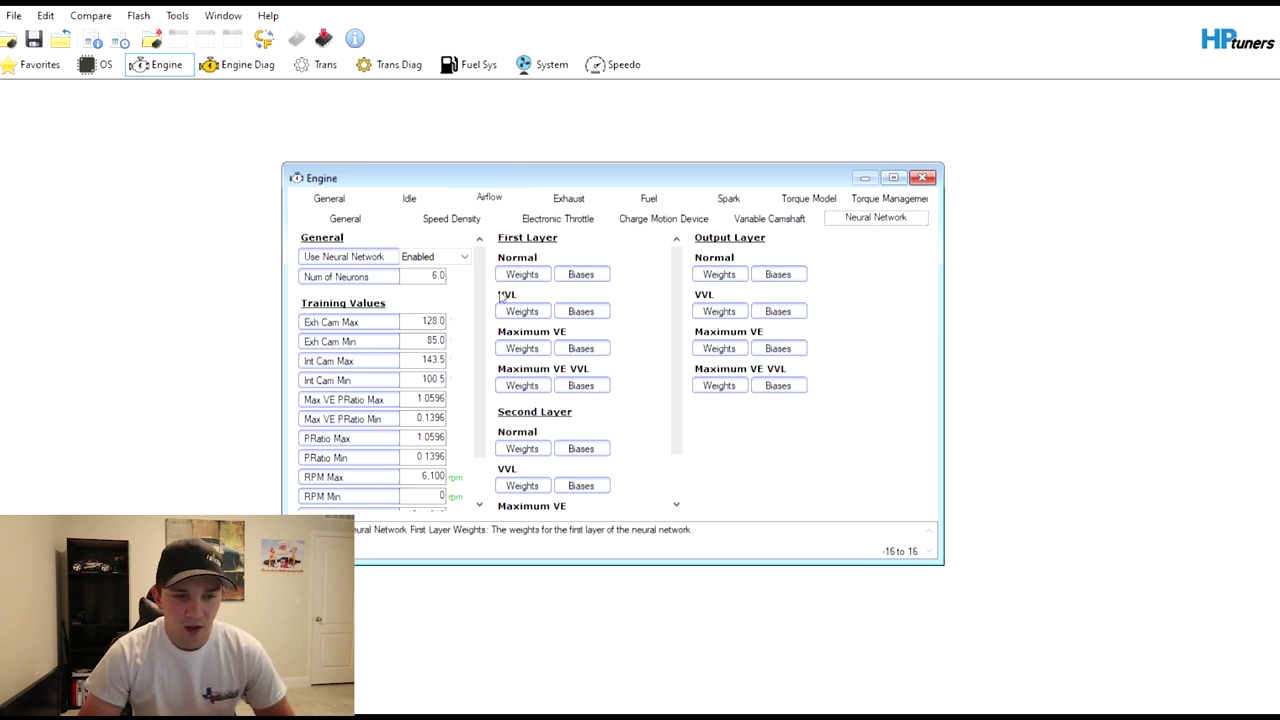
{"action": "scroll", "coordinate": [477, 287], "scroll_direction": "down", "scroll_amount": 3}
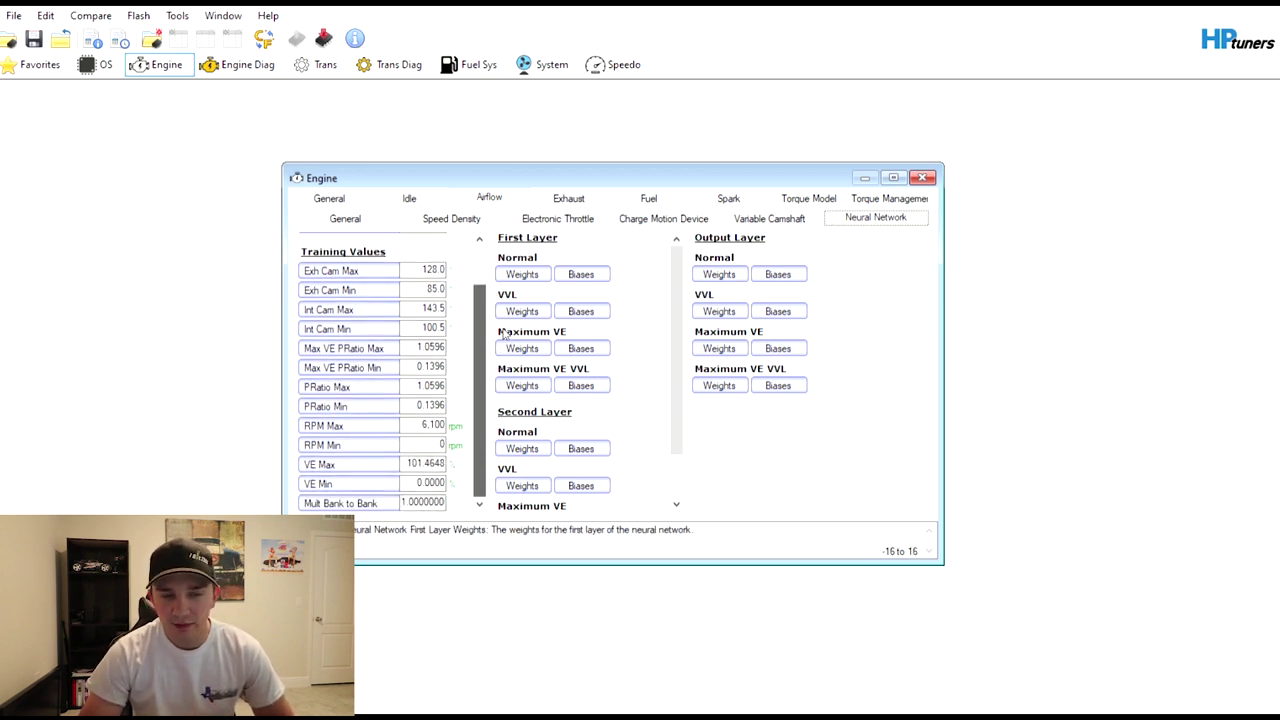
{"action": "scroll", "coordinate": [450, 320], "scroll_direction": "up", "scroll_amount": 3}
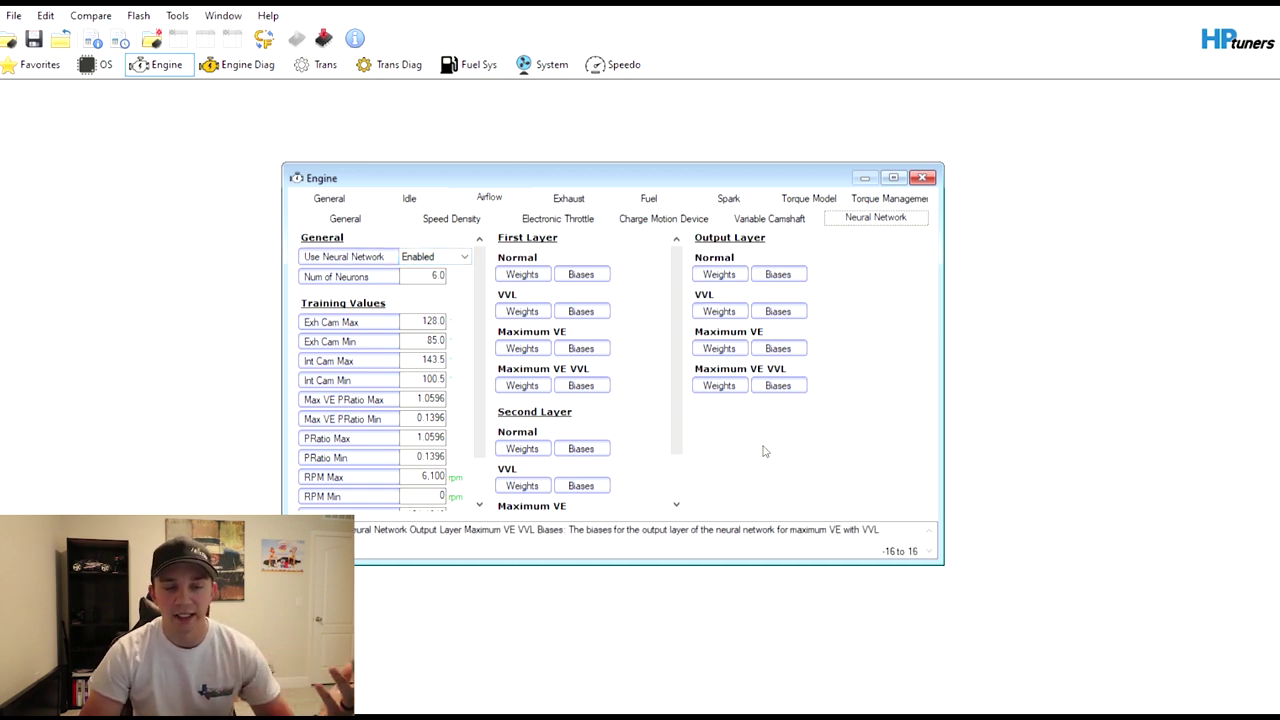
{"action": "left_click", "coordinate": [587, 199]}
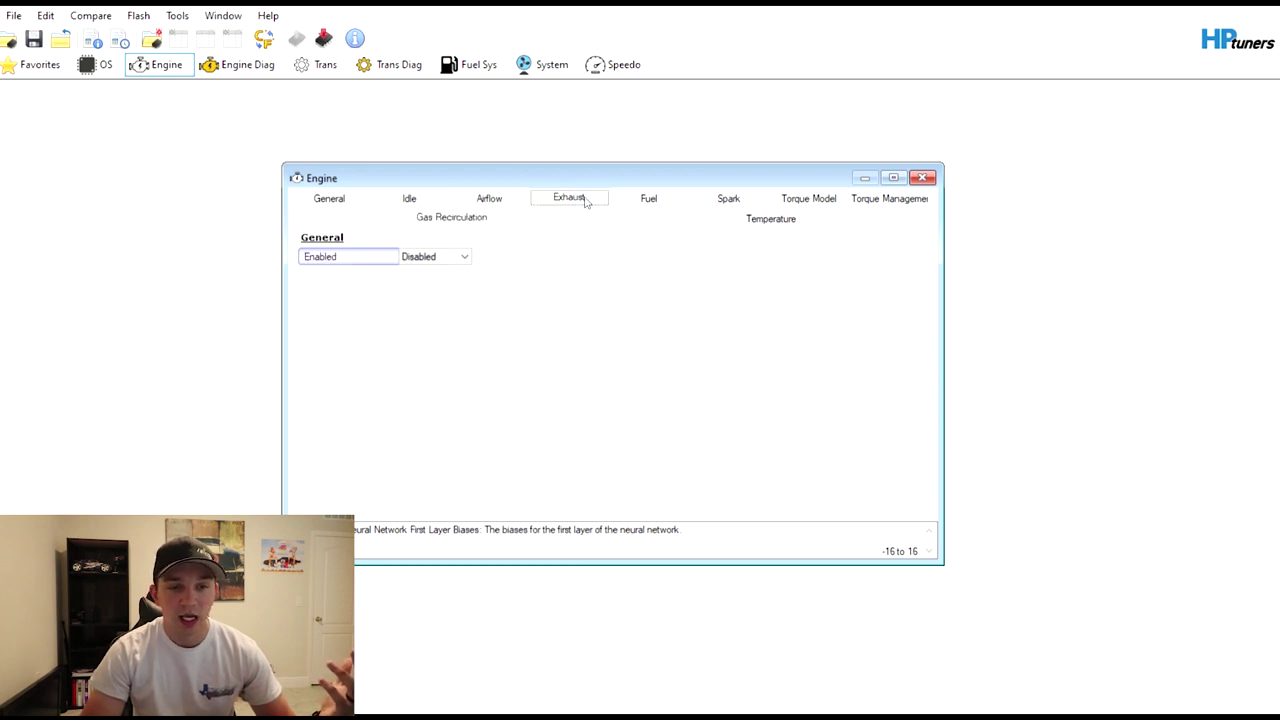
{"action": "left_click", "coordinate": [645, 229]}
- Browse the fuel O2, Open Loop/Base and Power Enrich pages, opening the aircharge-based table (0.0112–0.0213)
{"action": "left_click", "coordinate": [637, 206]}
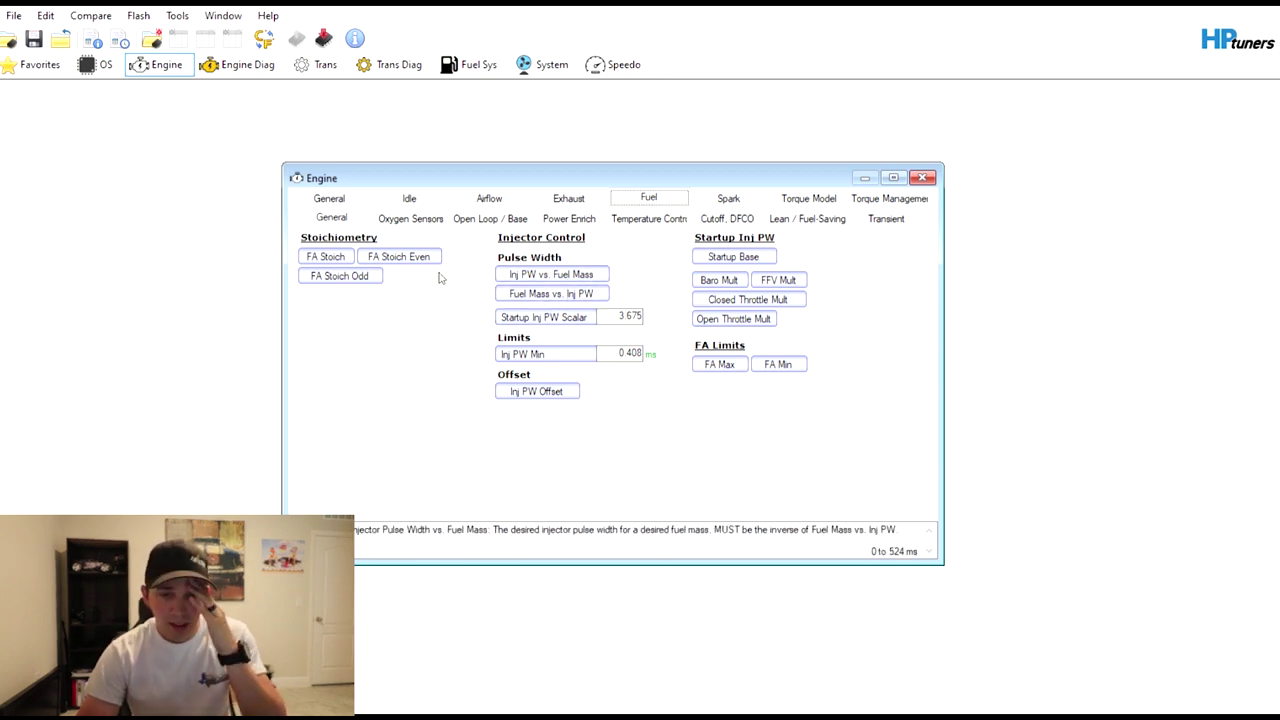
{"action": "left_click", "coordinate": [411, 219]}
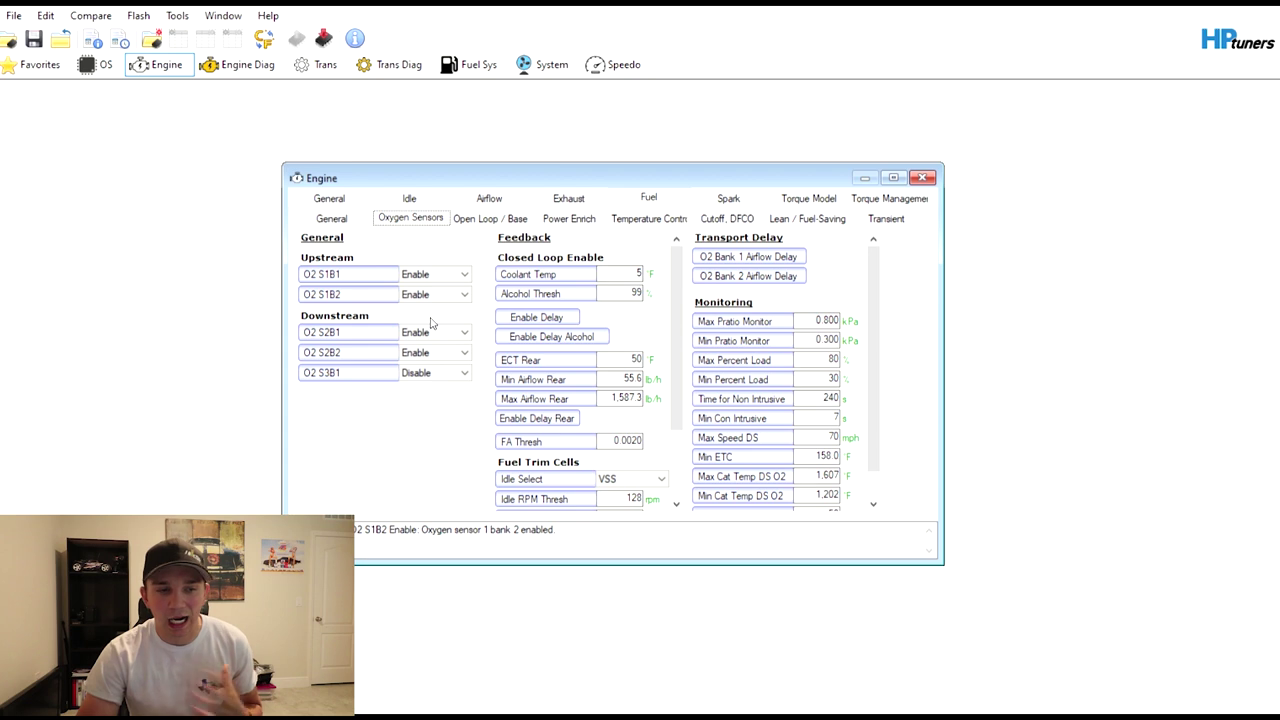
{"action": "left_click", "coordinate": [486, 220]}
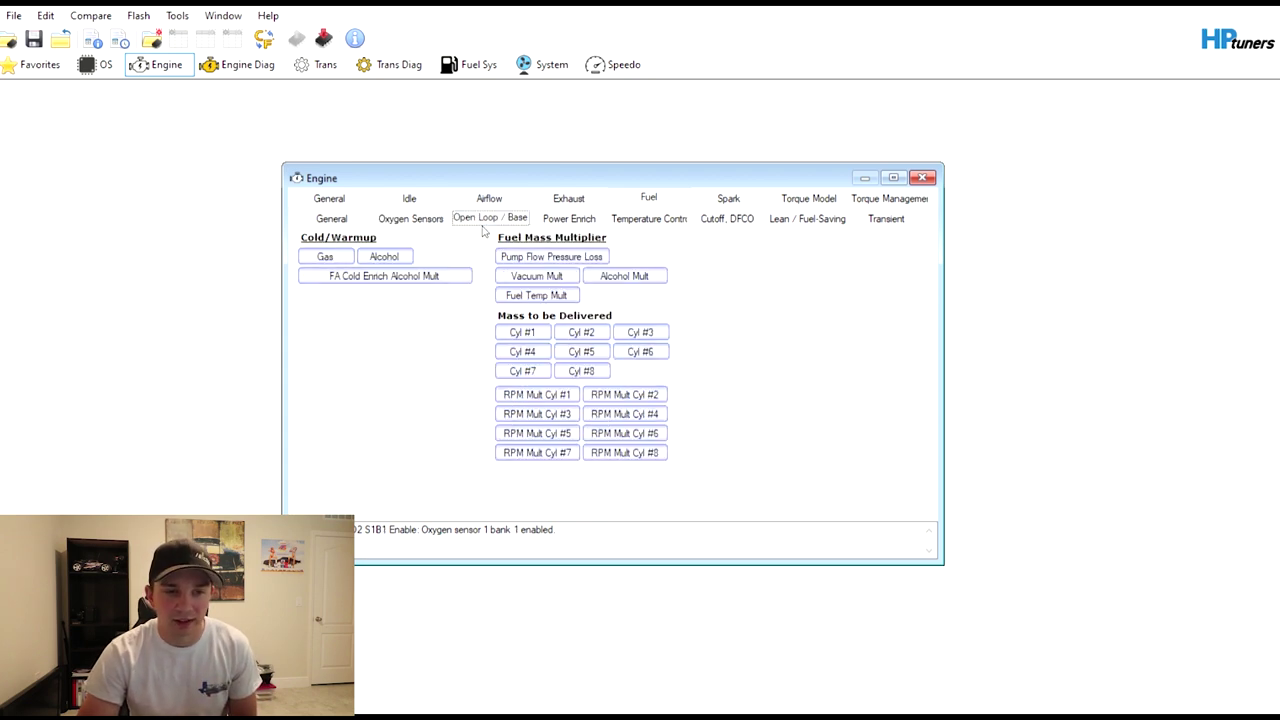
{"action": "left_click", "coordinate": [557, 224]}
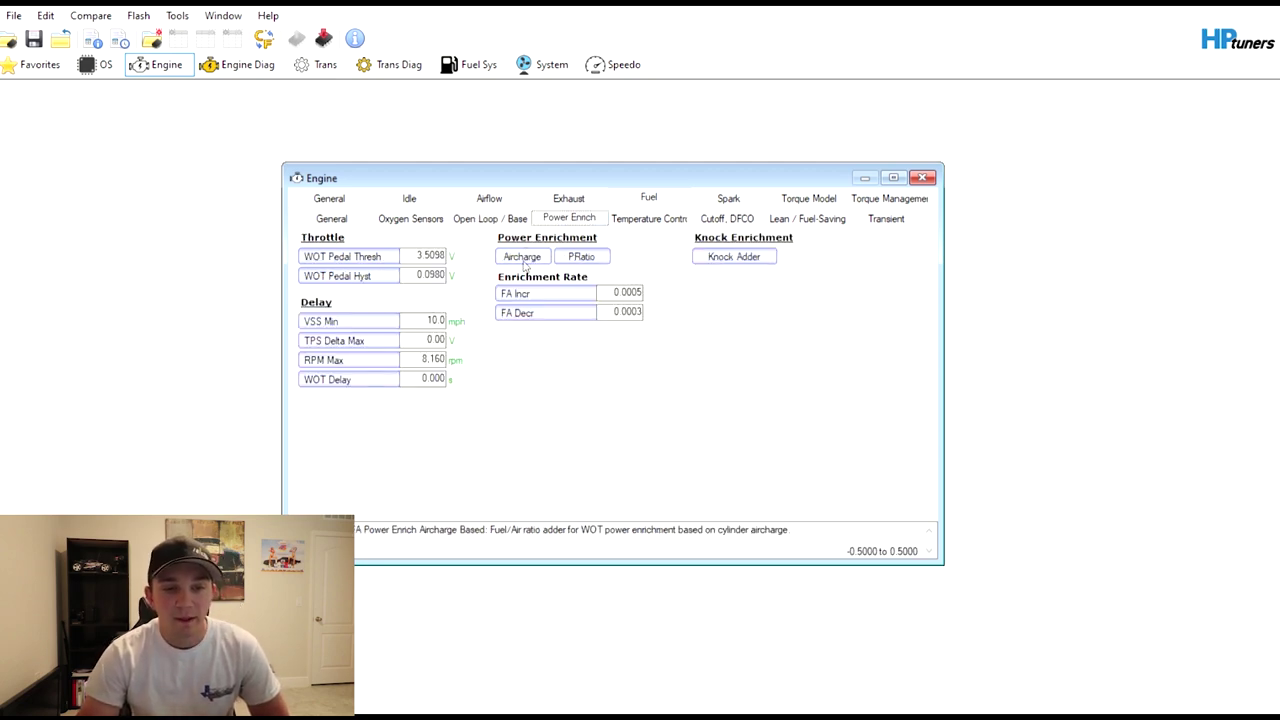
{"action": "left_click", "coordinate": [522, 257]}
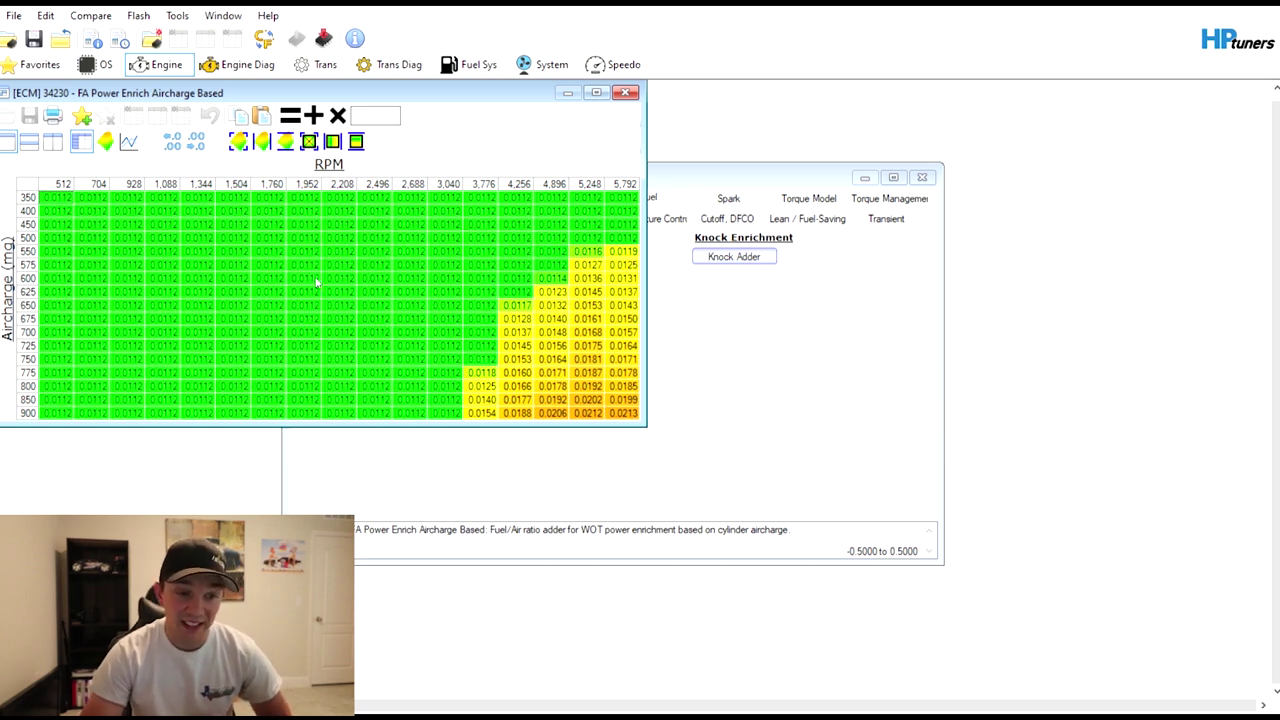
{"action": "left_click_drag", "start_coordinate": [266, 346], "coordinate": [340, 305]}
{"action": "left_click", "coordinate": [265, 318]}
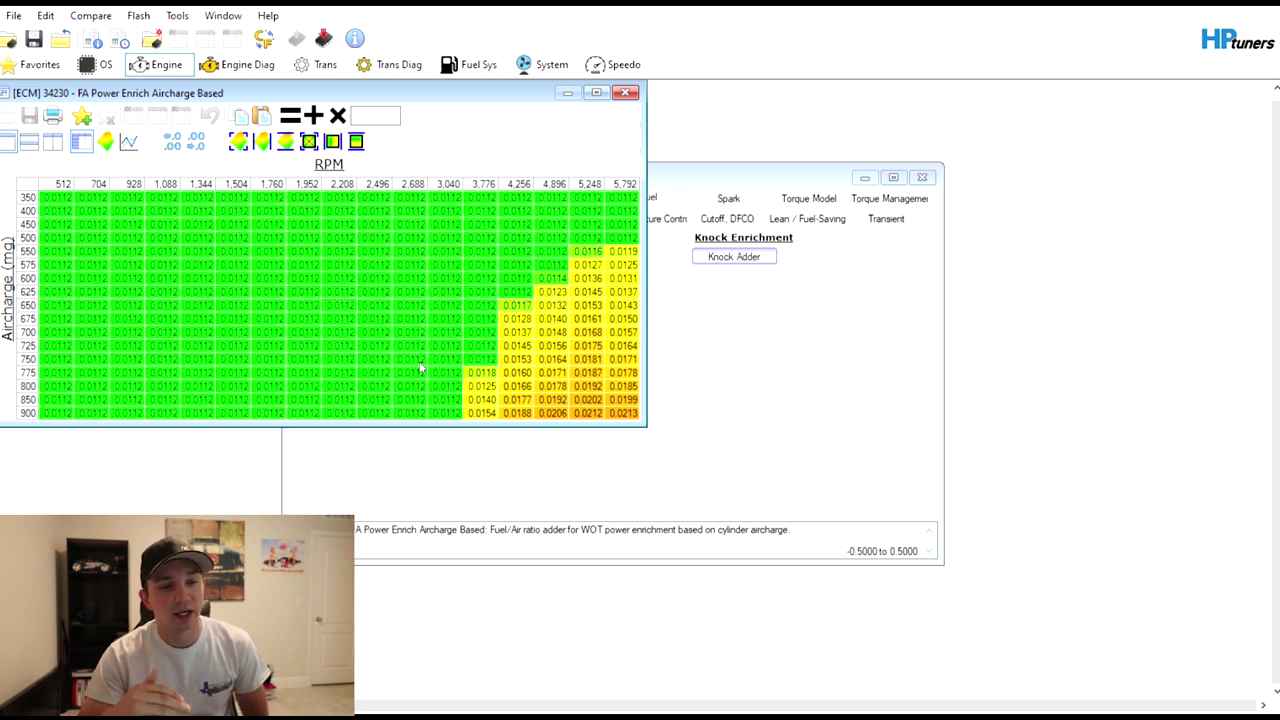
{"action": "left_click", "coordinate": [625, 92]}
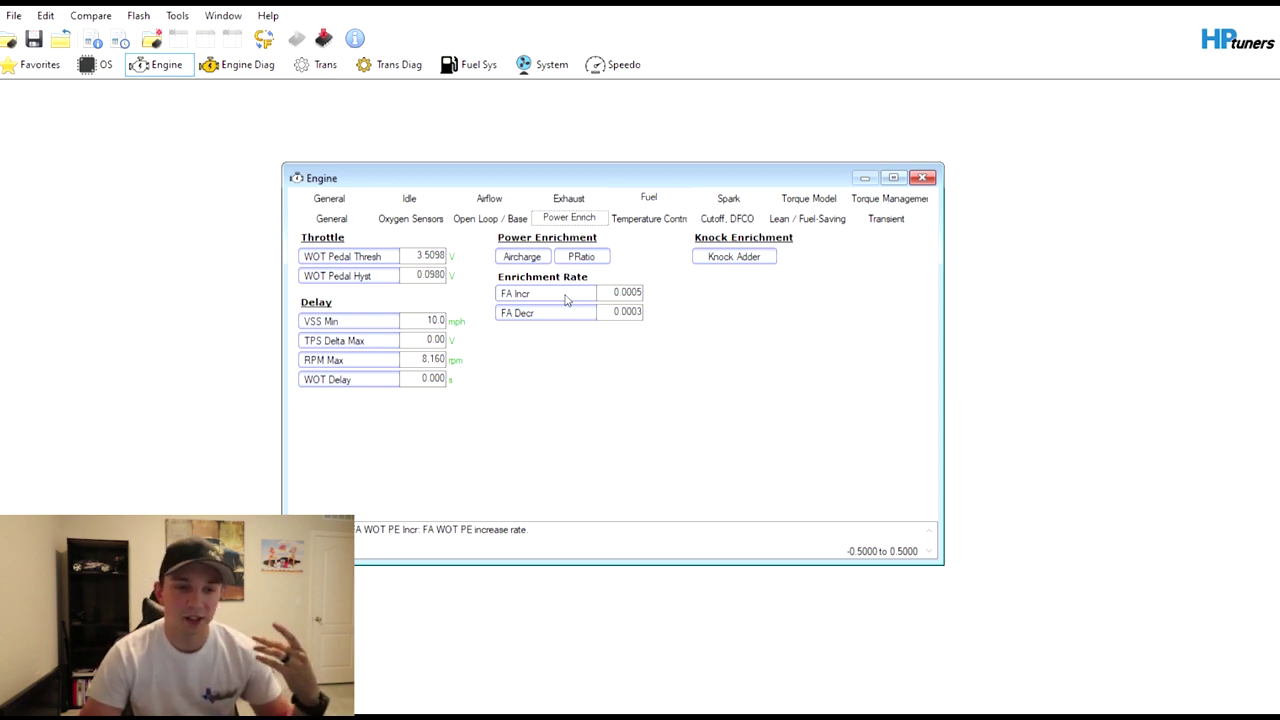
- Move past Temperature Control to Cutoff/DFCO and open the Park/Neutral RPM Limit table (3,800 rpm)
{"action": "left_click", "coordinate": [646, 219]}
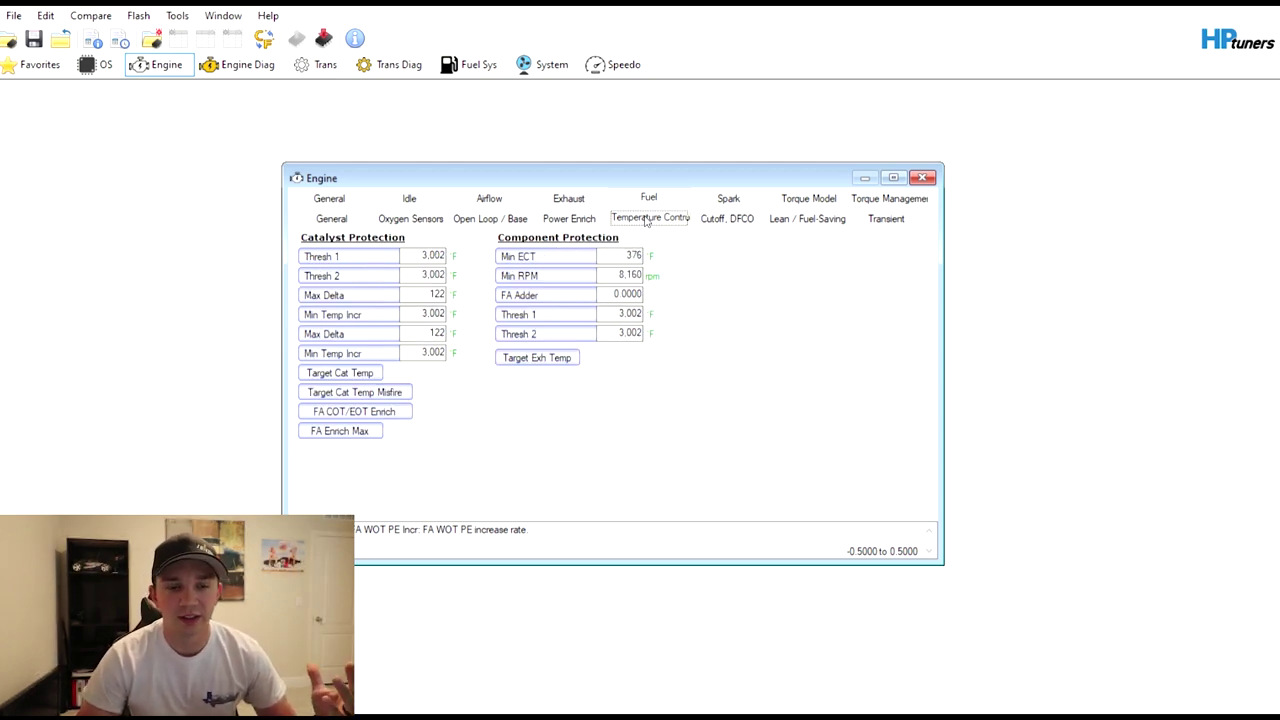
{"action": "left_click", "coordinate": [727, 222]}
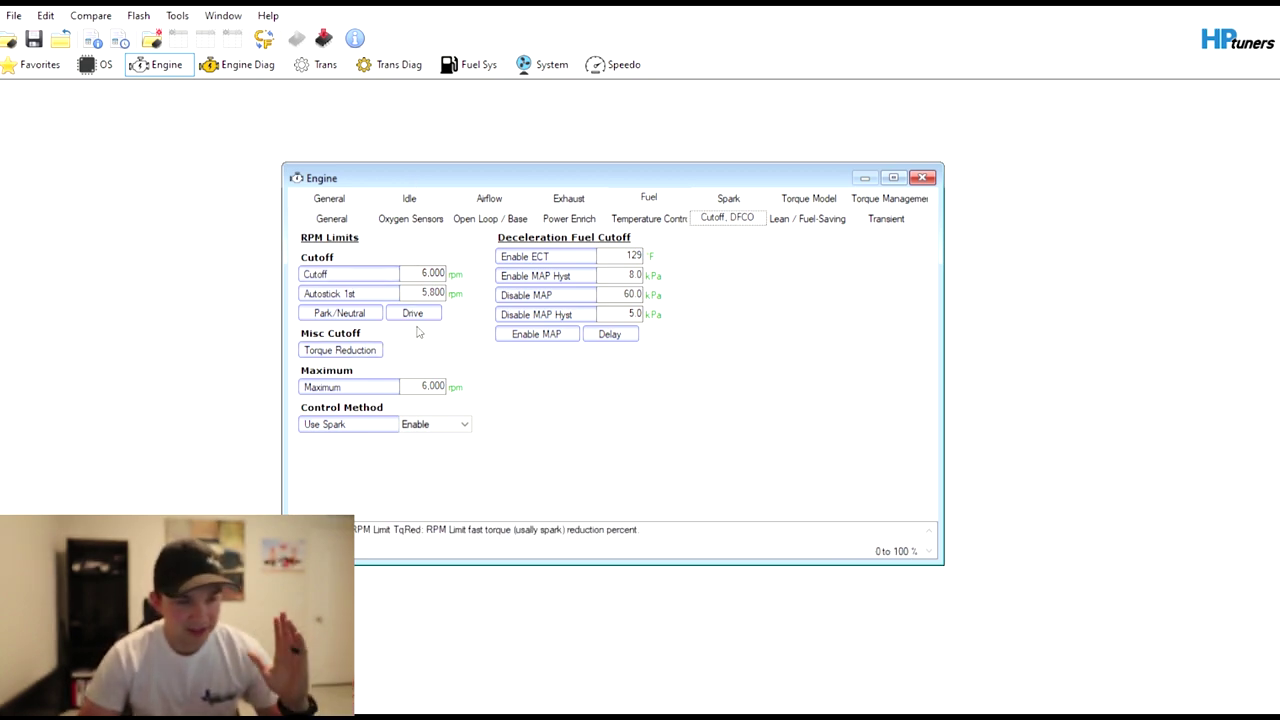
{"action": "left_click", "coordinate": [368, 316]}
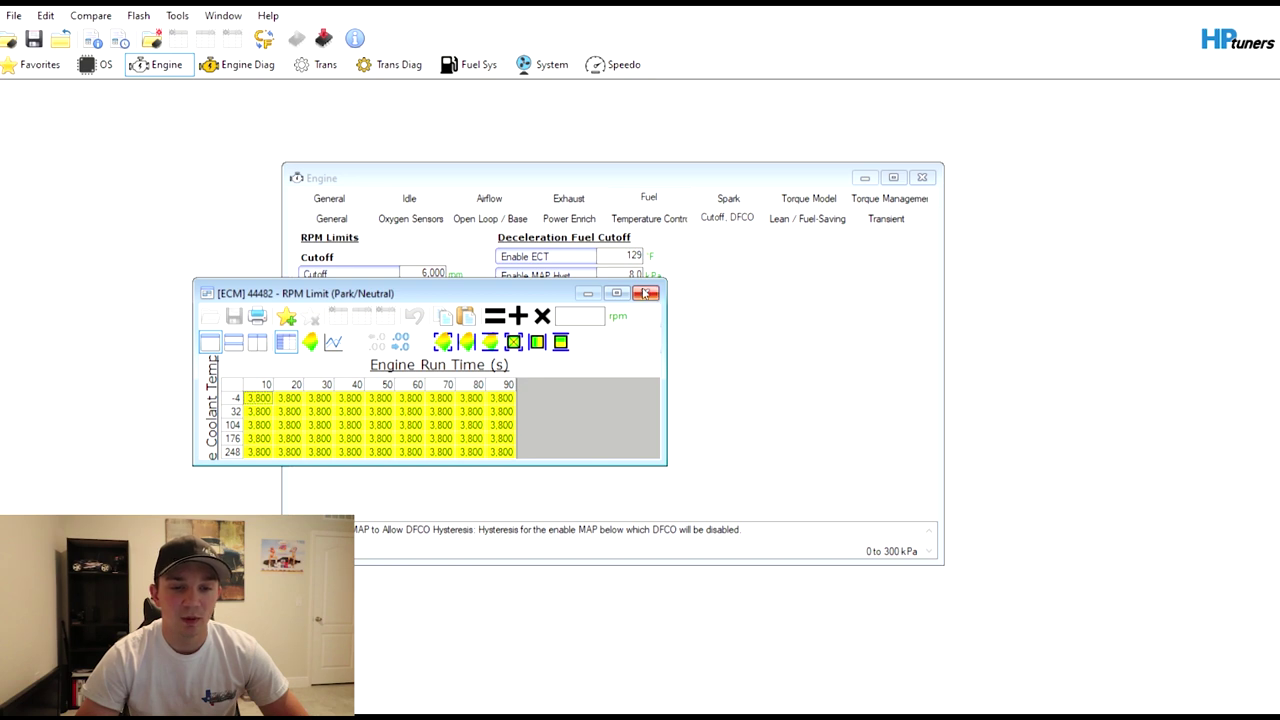
- Close the RPM Limit table, review the MDS fuel-saving settings (9–128 mph), then the Transient page
{"action": "left_click", "coordinate": [646, 293]}
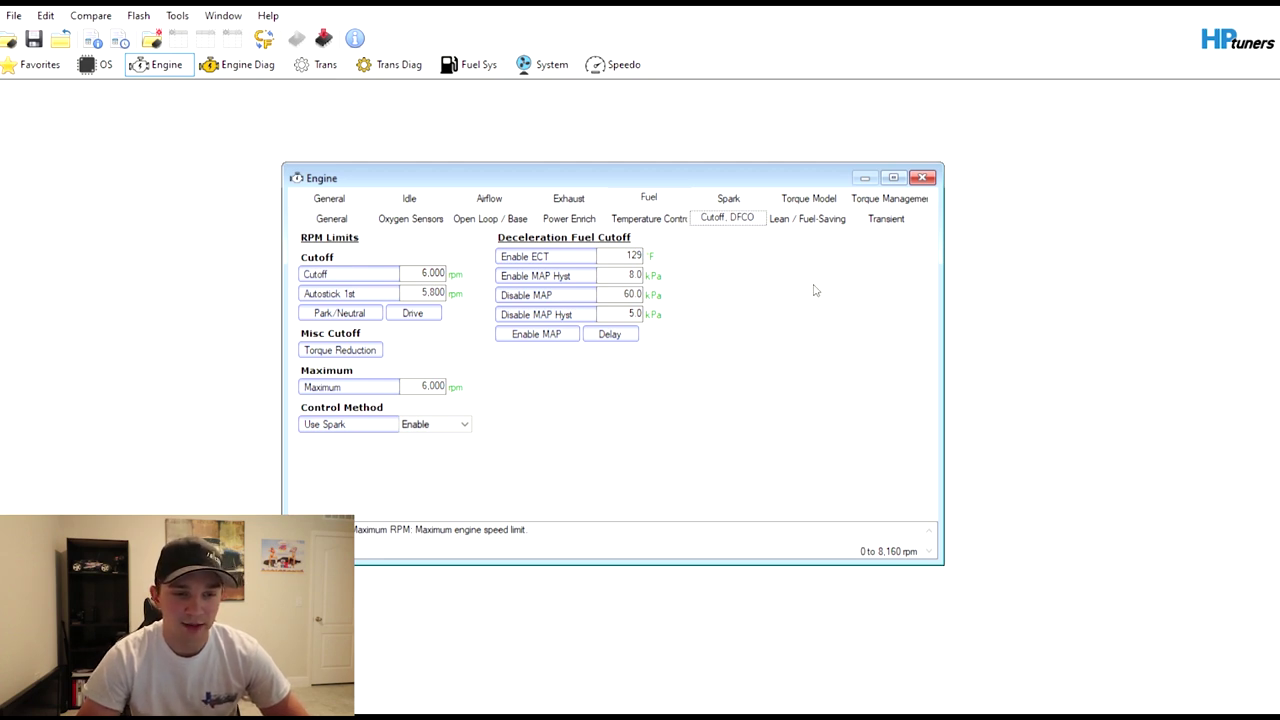
{"action": "left_click", "coordinate": [830, 220]}
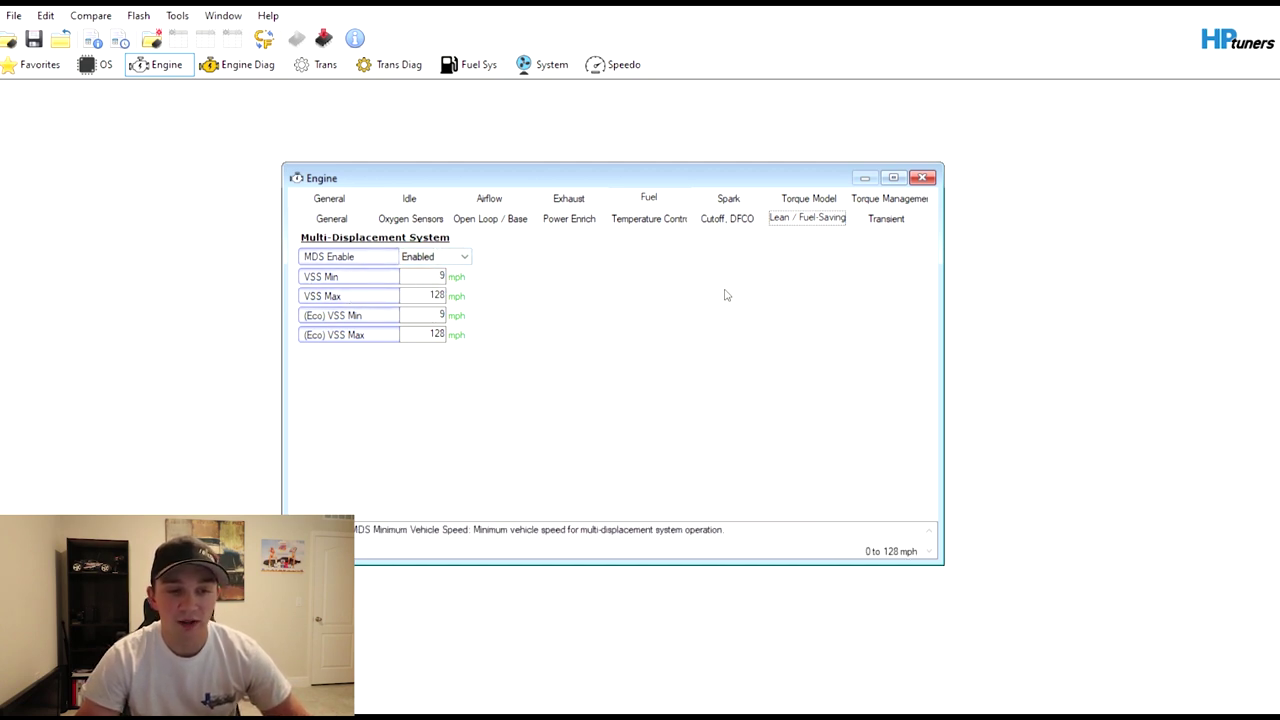
{"action": "left_click", "coordinate": [885, 220]}
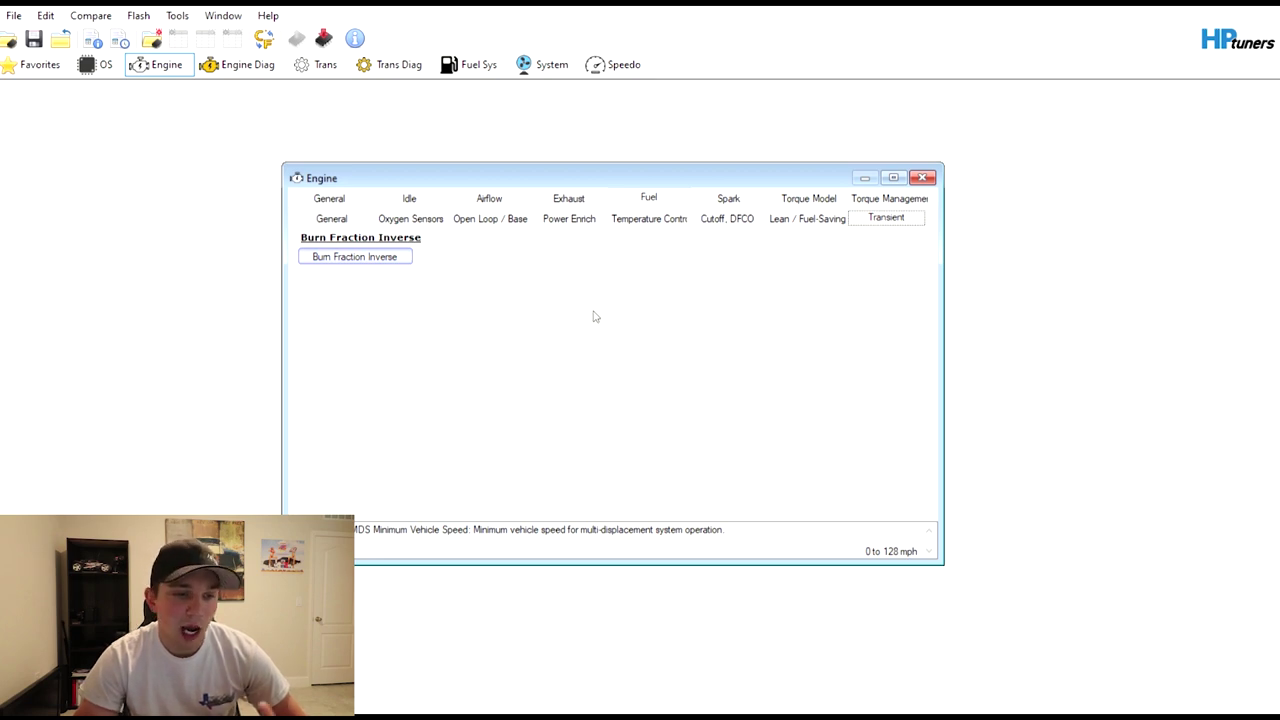
- Switch to the Spark page, showing a 5.0 s Enable Delay and IAT source set to MAT
{"action": "left_click", "coordinate": [727, 199]}
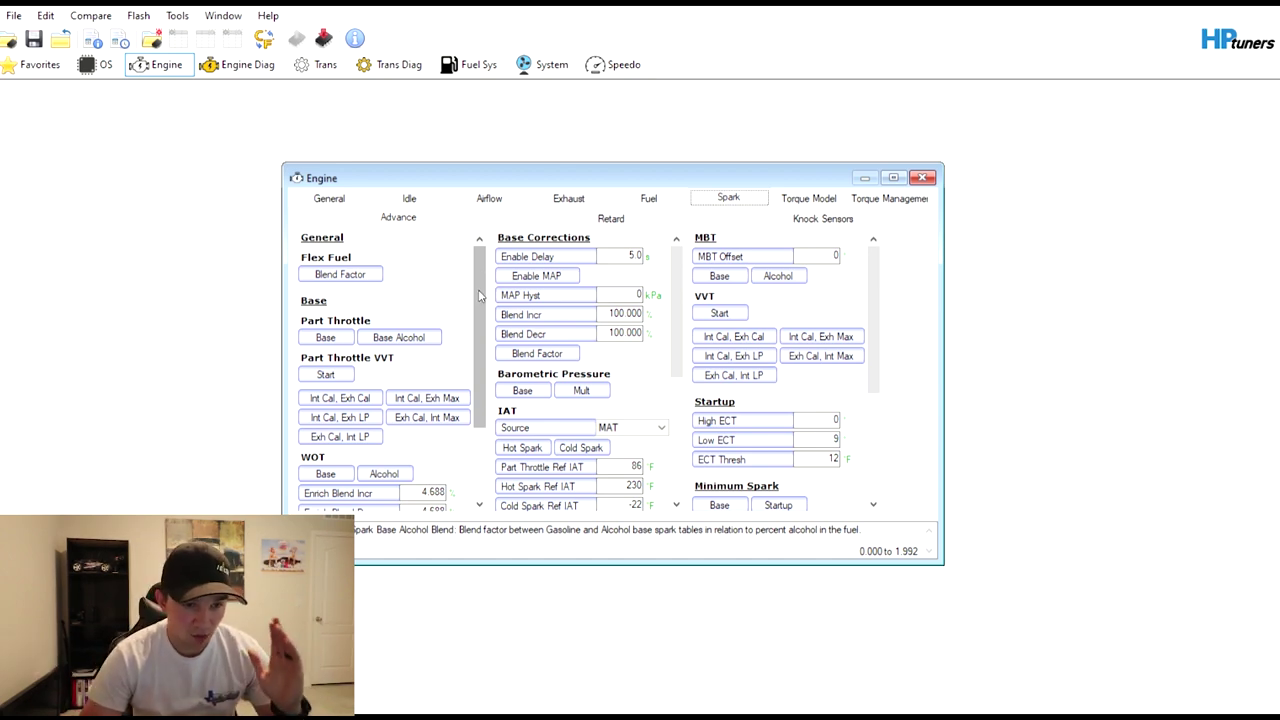
{"action": "mouse_move", "coordinate": [485, 295]}
{"action": "left_mouse_down"}
{"action": "mouse_move", "coordinate": [483, 362]}
{"action": "mouse_move", "coordinate": [481, 297]}
{"action": "left_mouse_up"}
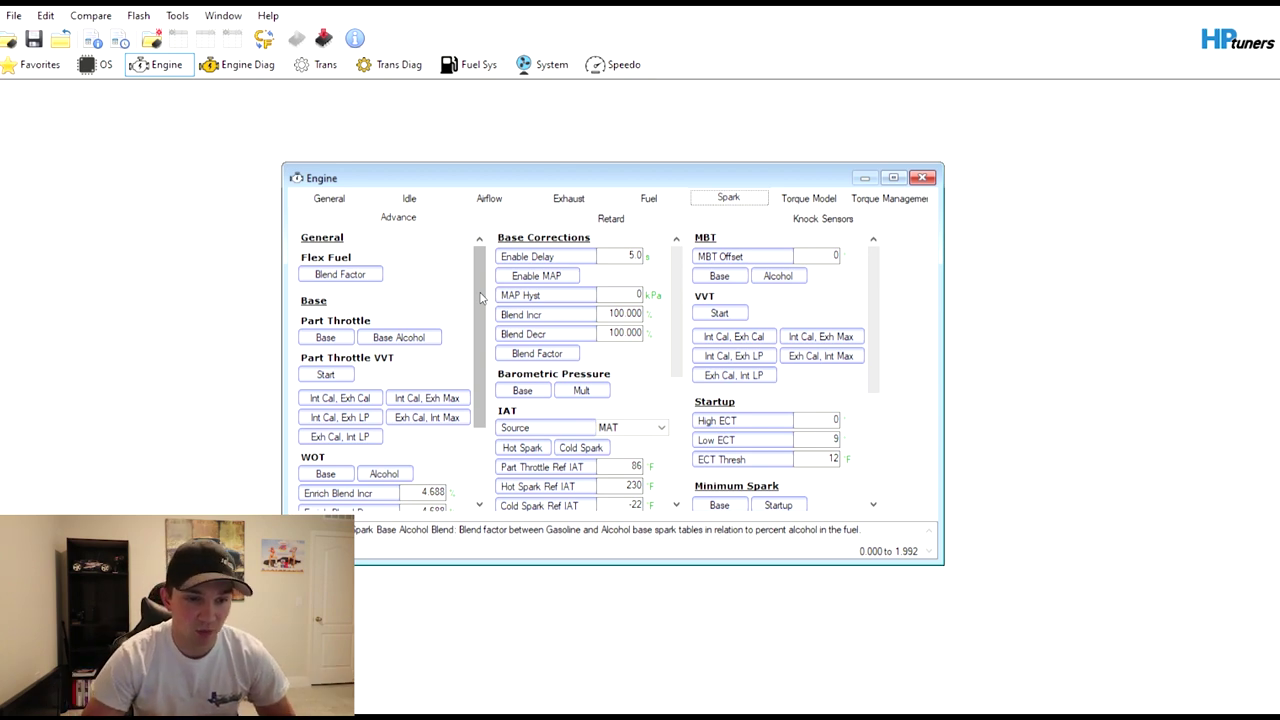
{"action": "scroll", "coordinate": [480, 296], "scroll_direction": "down", "scroll_amount": 1}
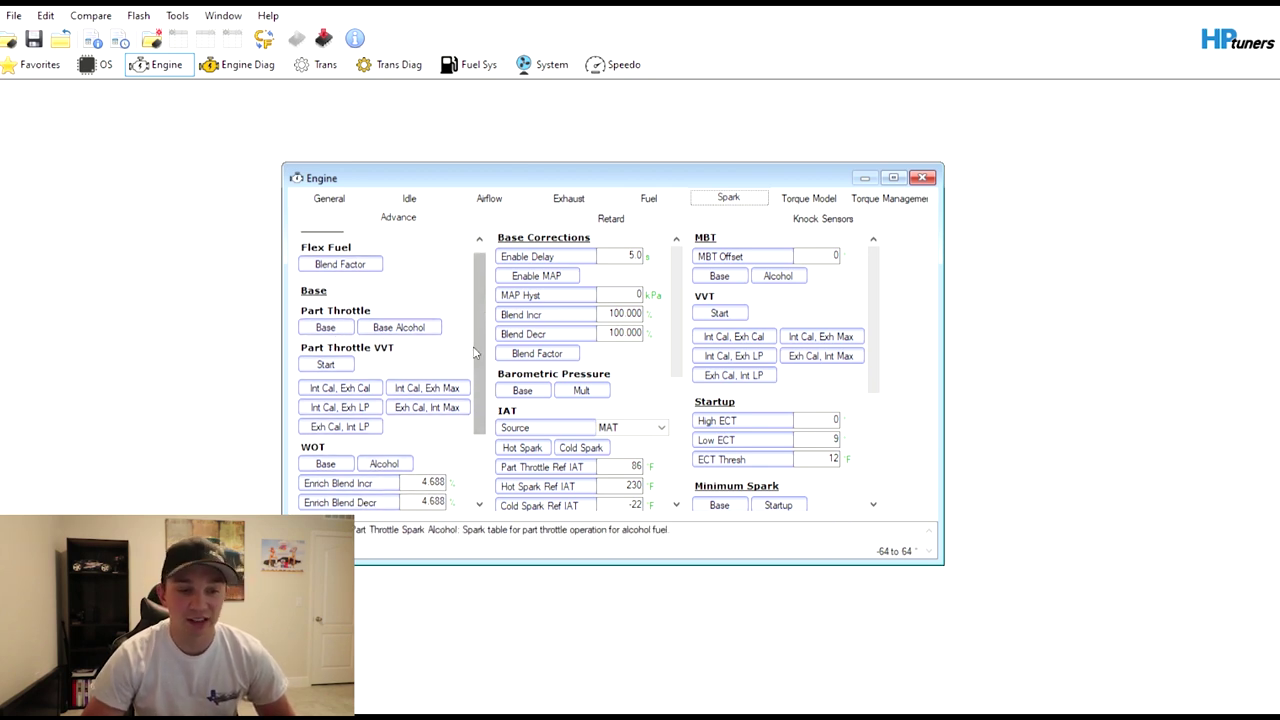
{"action": "scroll", "coordinate": [477, 352], "scroll_direction": "down", "scroll_amount": 2}
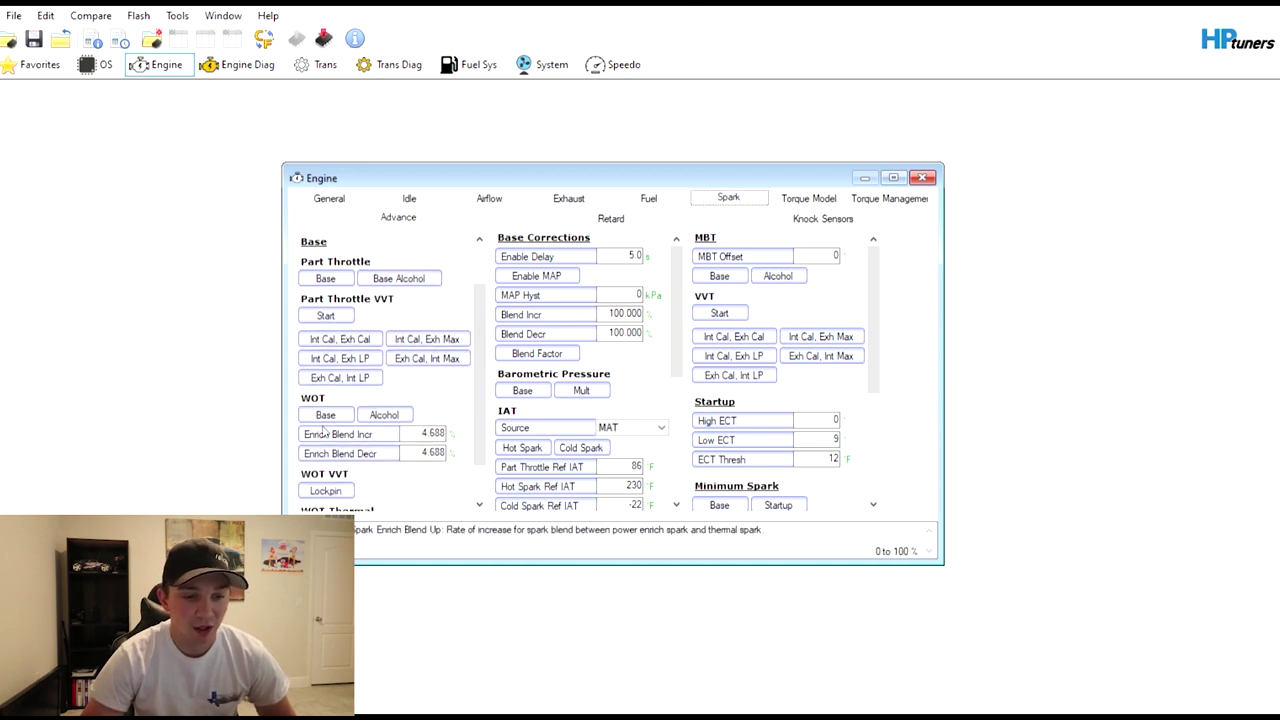
{"action": "scroll", "coordinate": [455, 440], "scroll_direction": "down", "scroll_amount": 2}
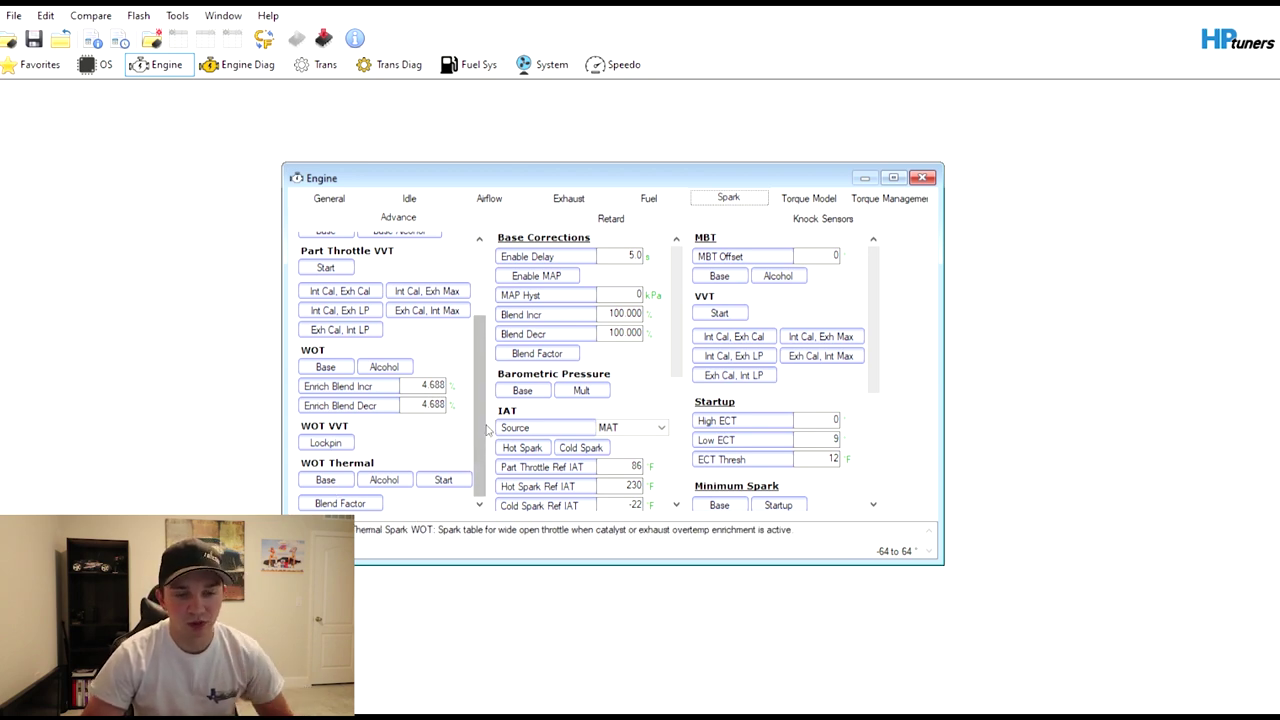
{"action": "scroll", "coordinate": [470, 420], "scroll_direction": "up", "scroll_amount": 3}
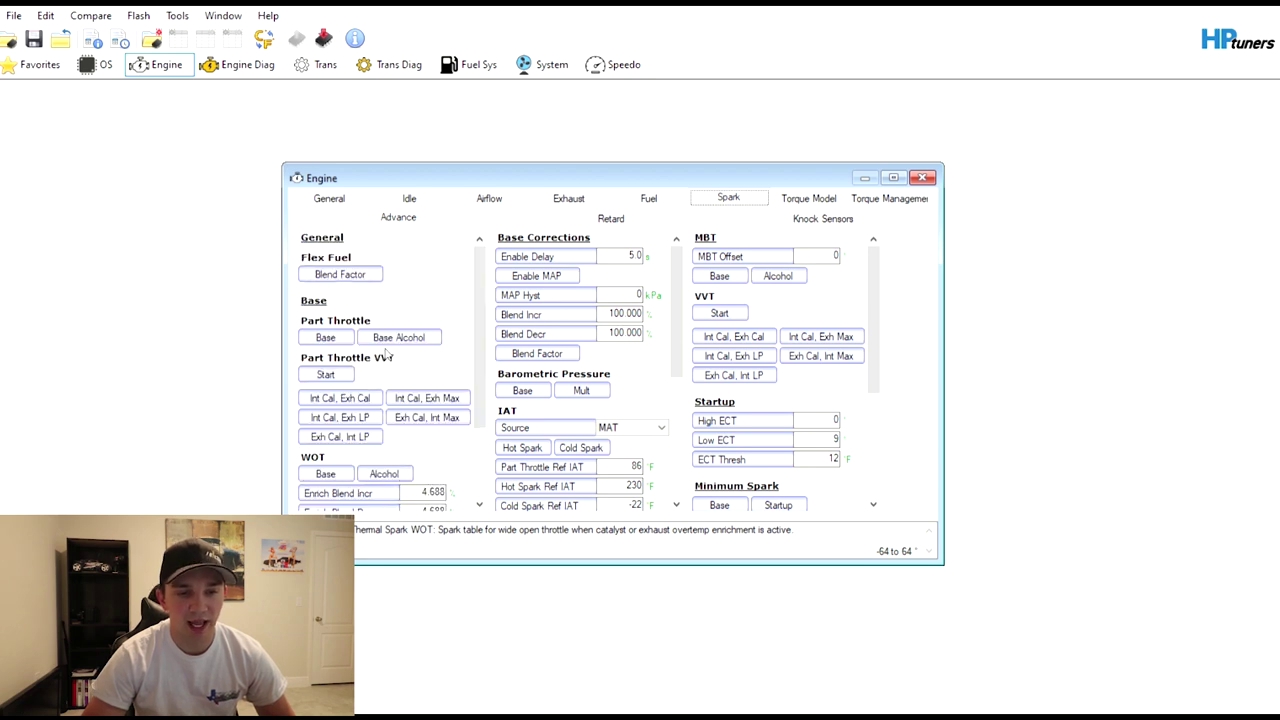
{"action": "left_click", "coordinate": [321, 340]}
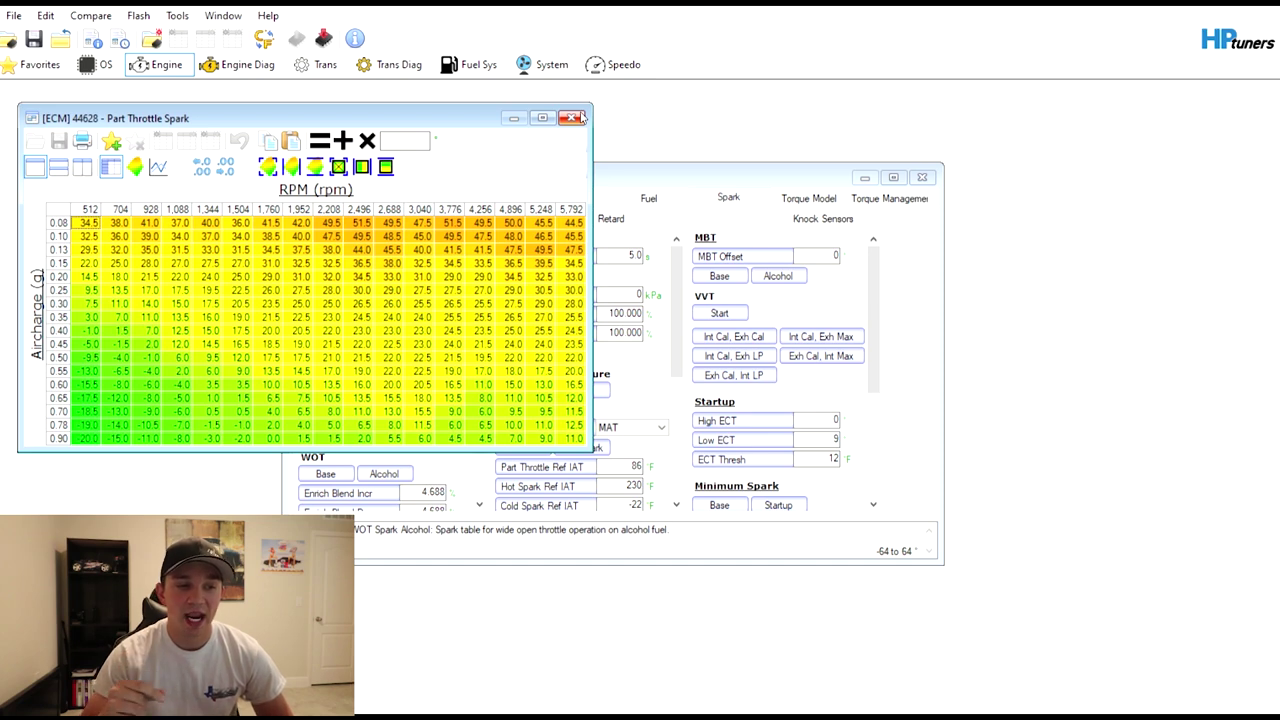
{"action": "left_click", "coordinate": [573, 118]}
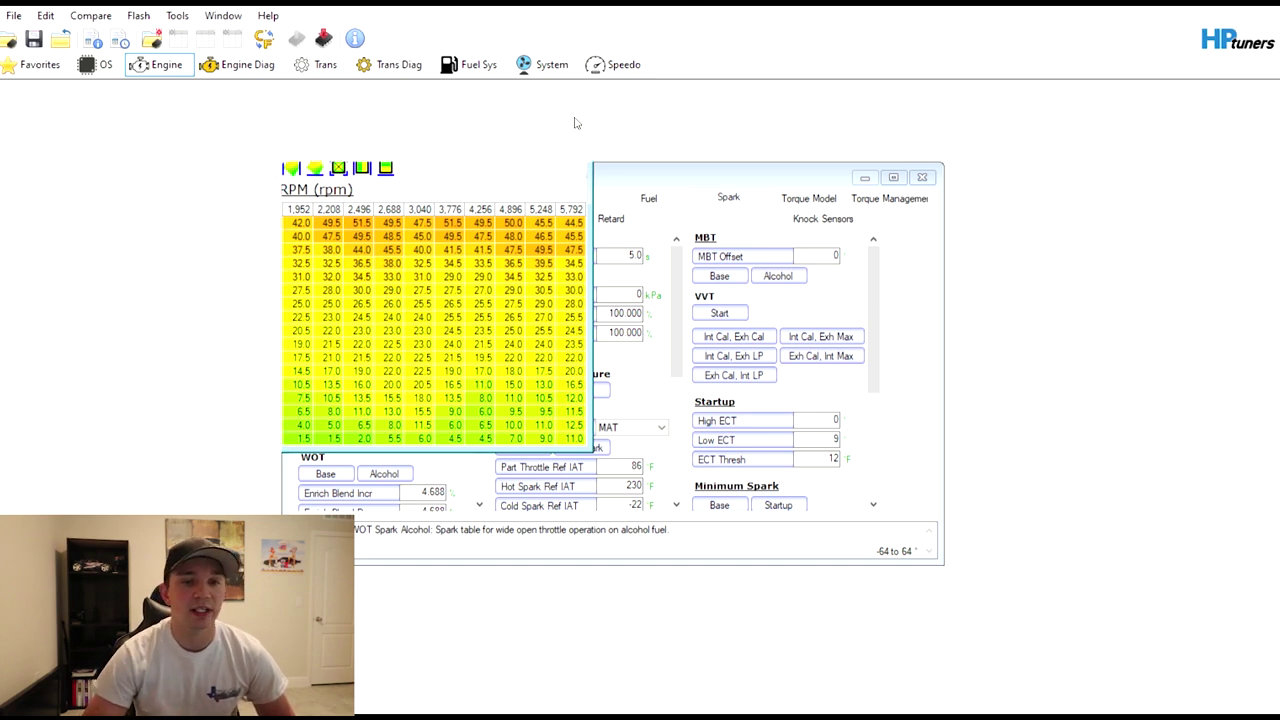
{"action": "left_click", "coordinate": [321, 474]}
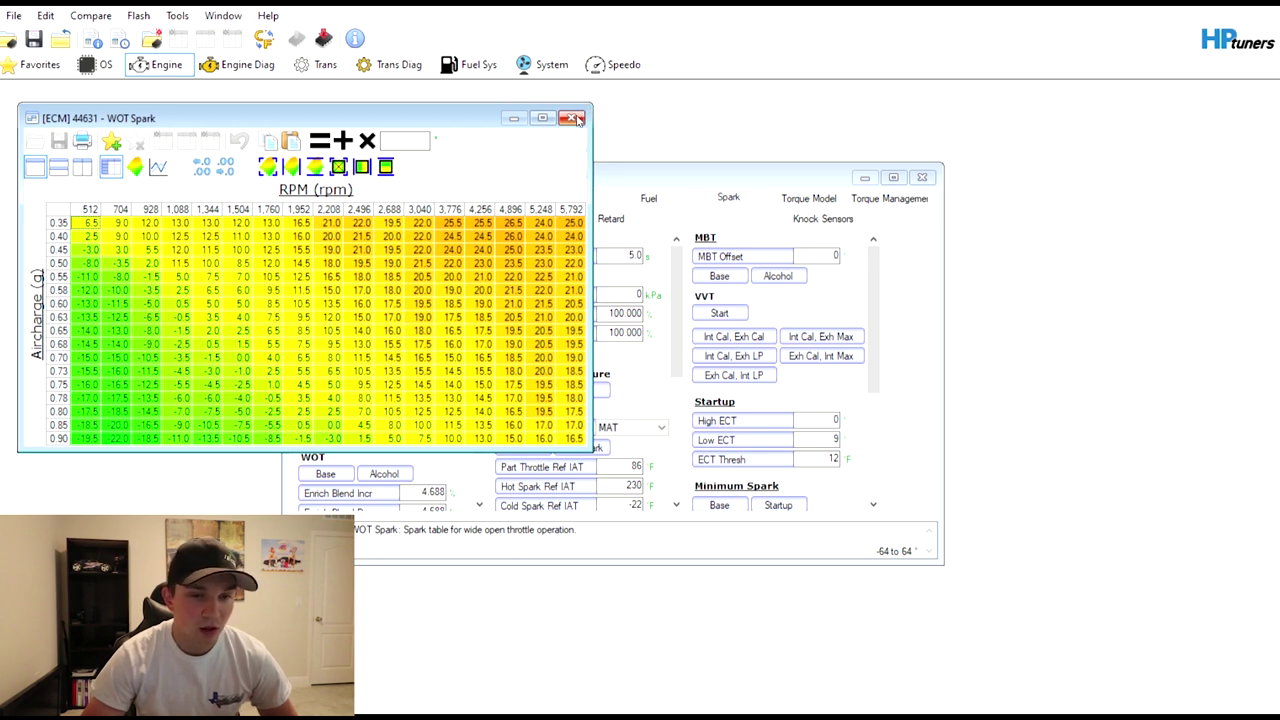
{"action": "left_click", "coordinate": [575, 119]}
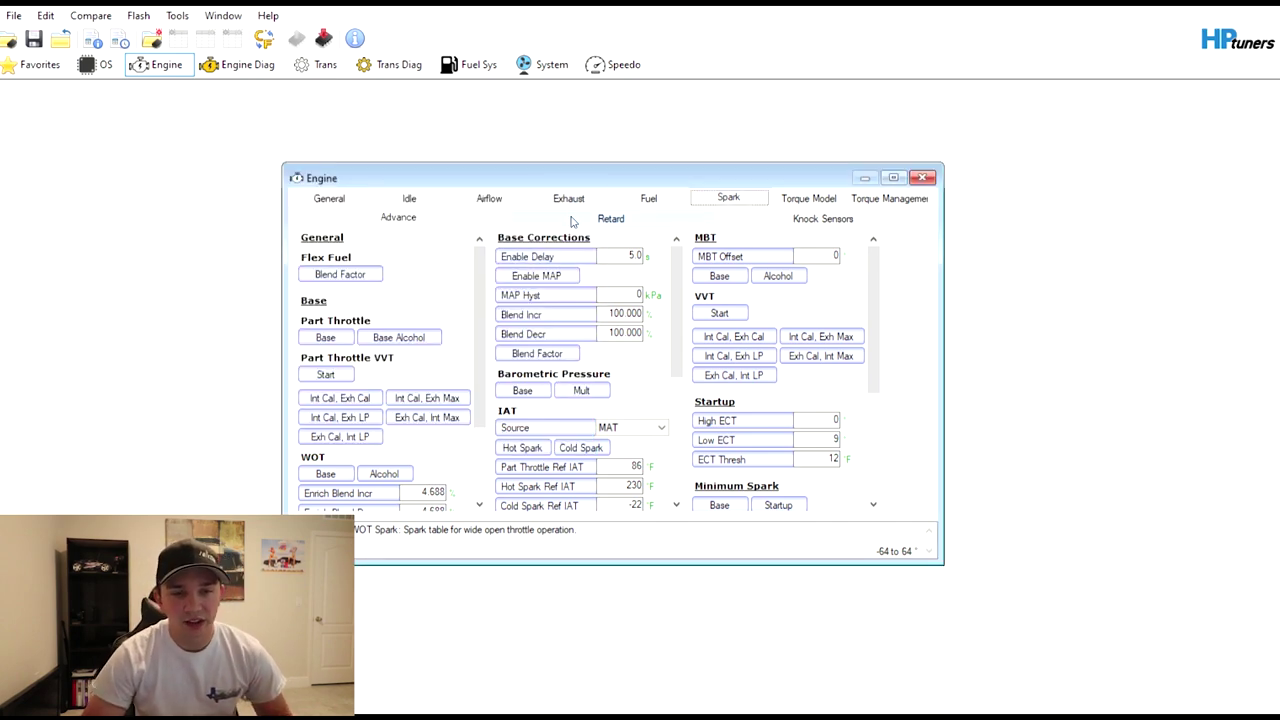
- Scroll the Spark tables and show Knock Sensors: sensors 1 and 2 enabled, 3,800 rpm threshold
{"action": "left_click_drag", "start_coordinate": [676, 282], "coordinate": [684, 368]}
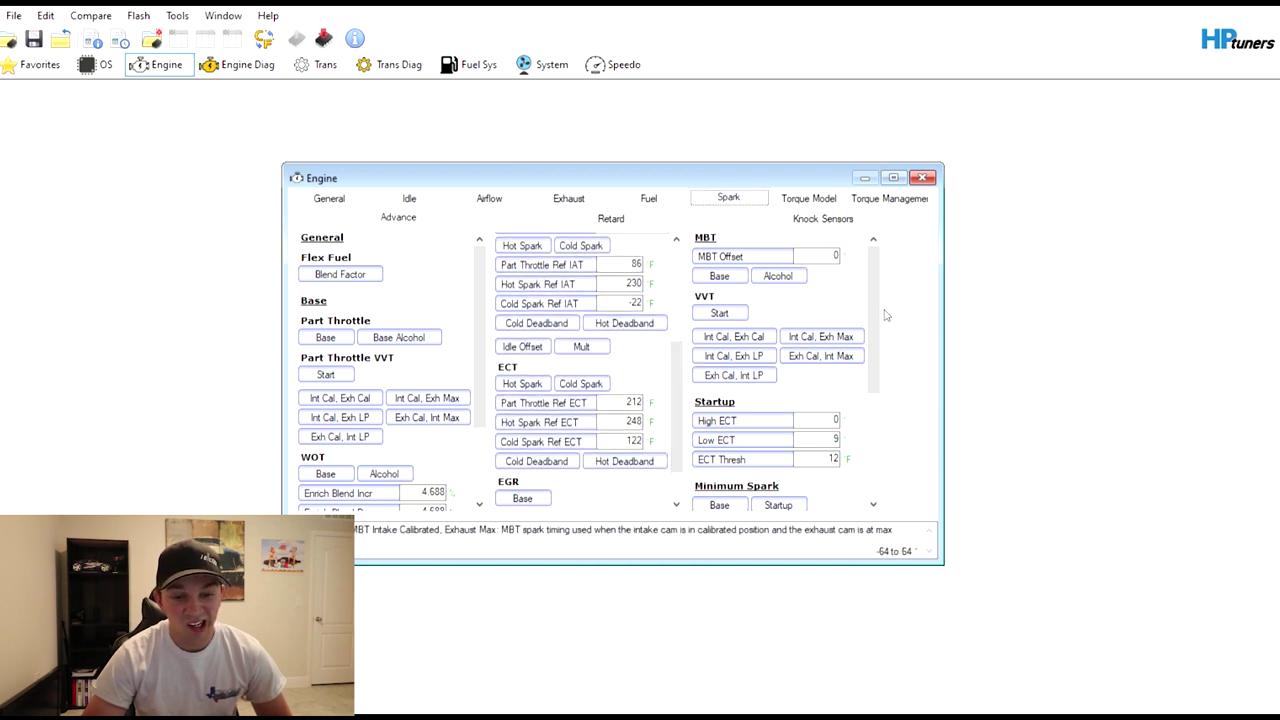
{"action": "left_click_drag", "start_coordinate": [876, 310], "coordinate": [876, 430]}
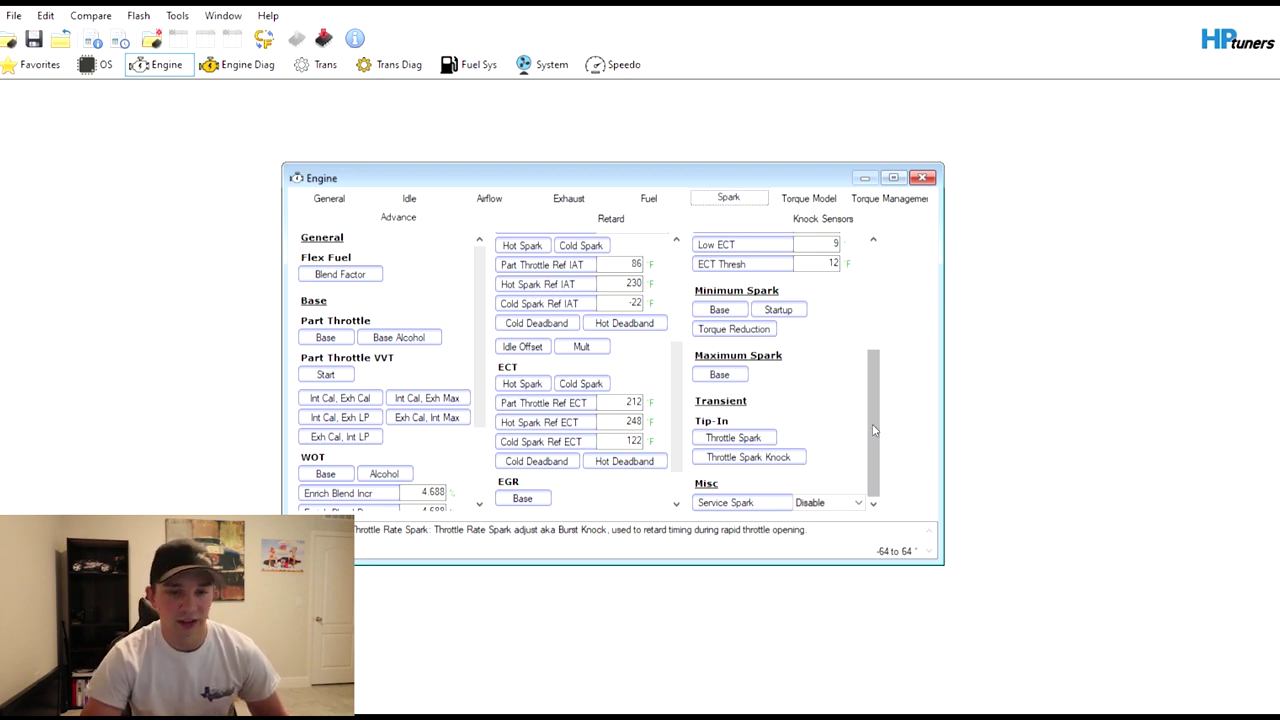
{"action": "left_click_drag", "start_coordinate": [873, 430], "coordinate": [873, 326]}
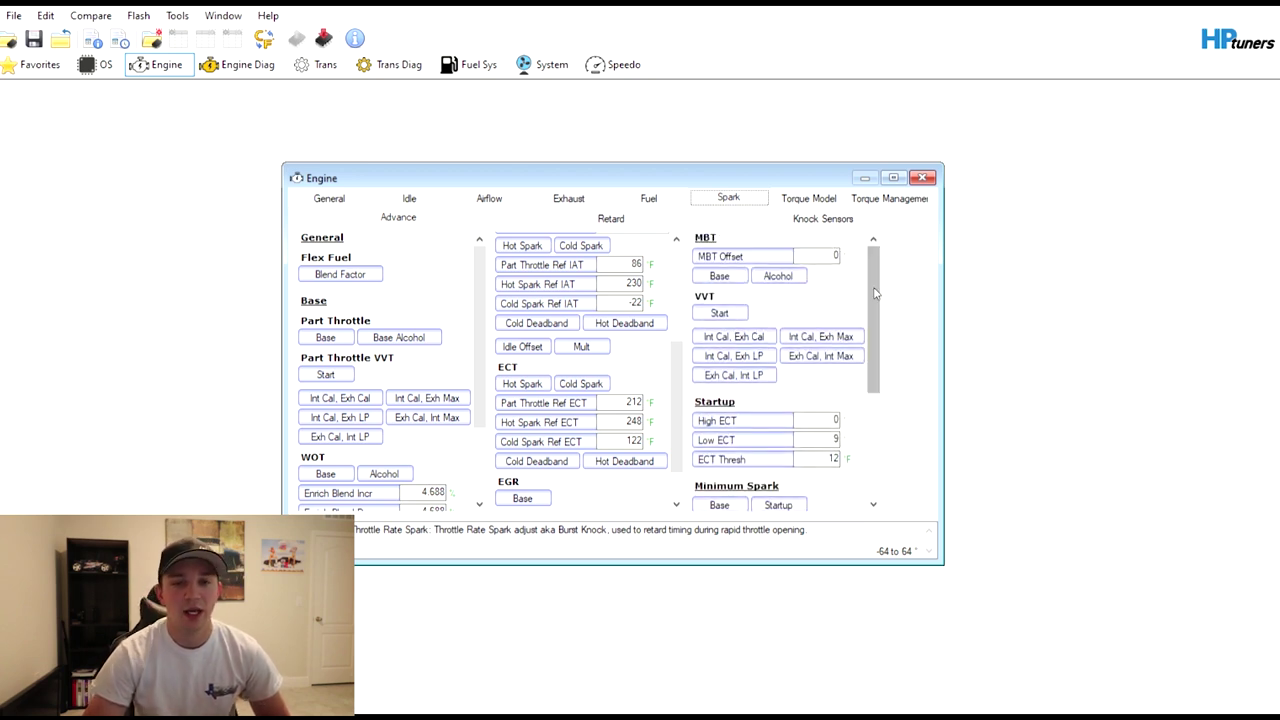
{"action": "left_click", "coordinate": [822, 218]}
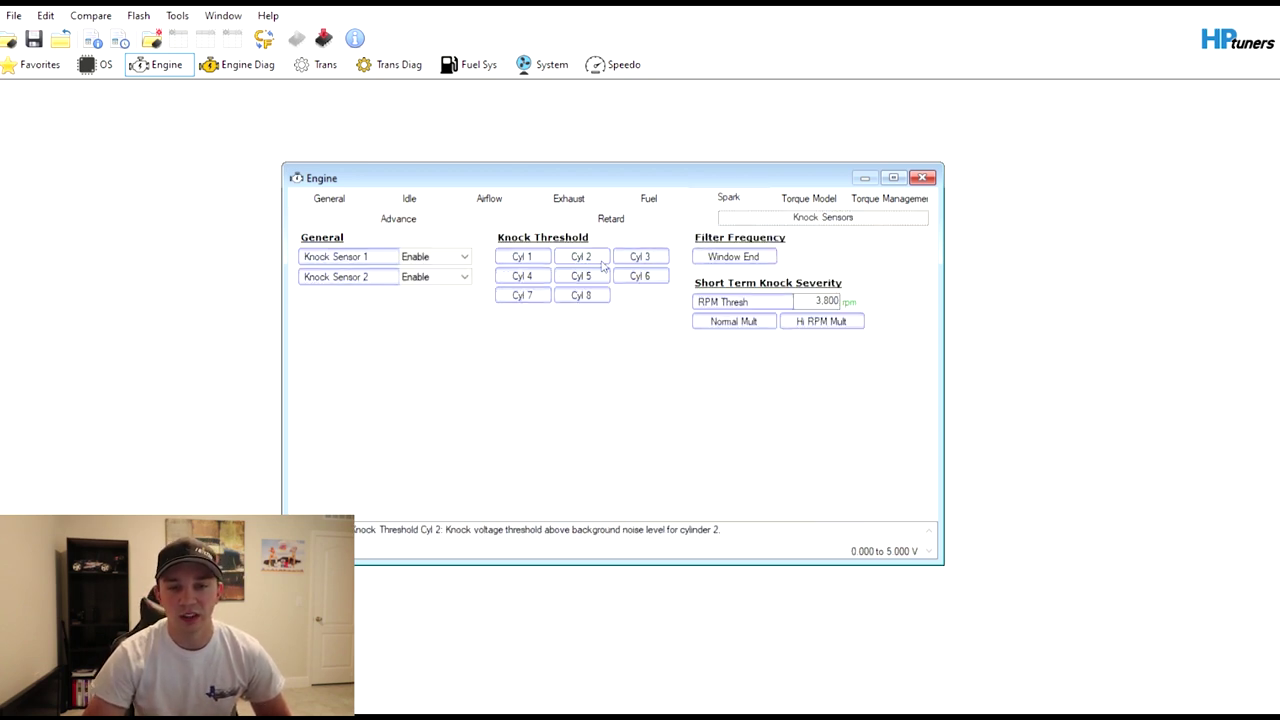
{"action": "left_click", "coordinate": [516, 258]}
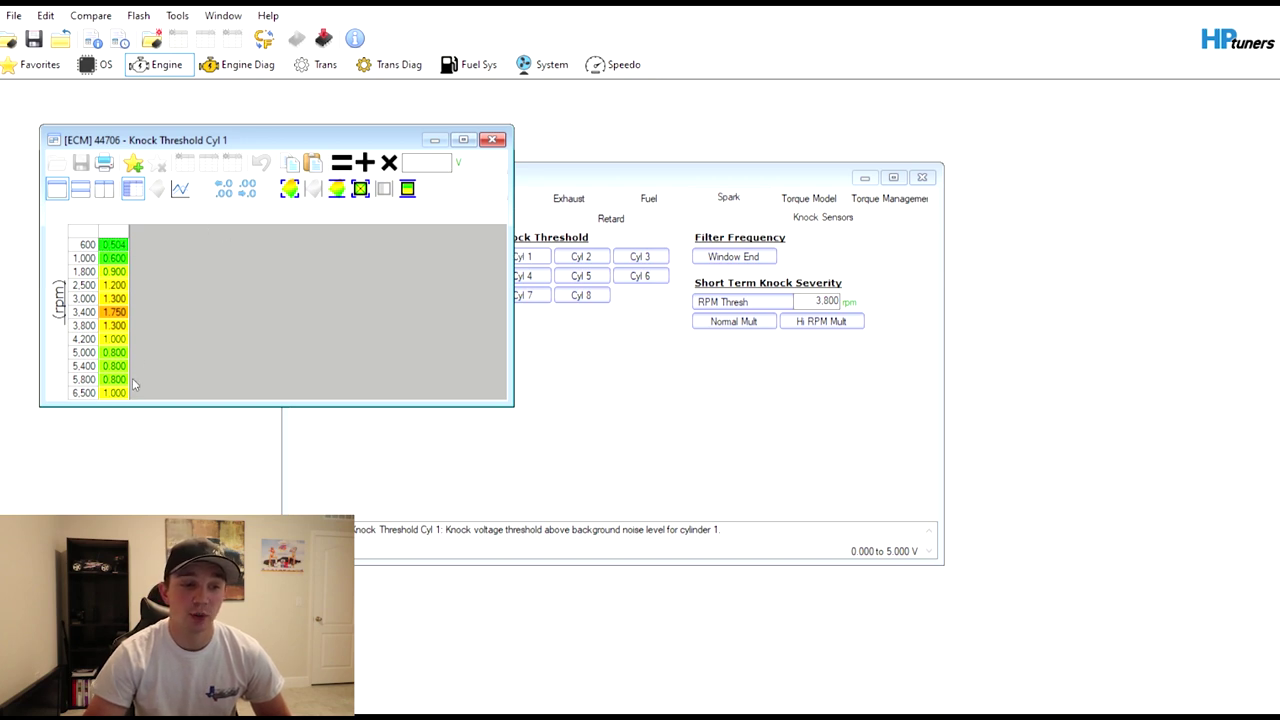
{"action": "left_click", "coordinate": [495, 140]}
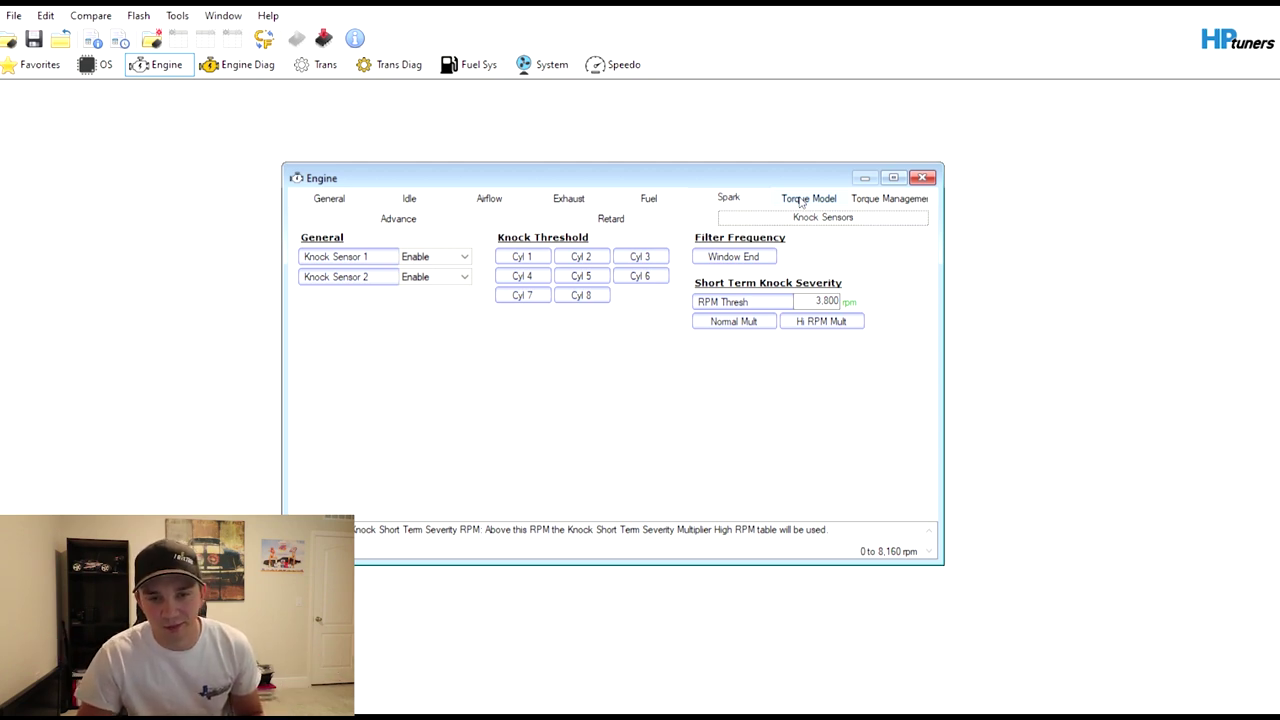
- Review the Torque Model, Loss, Torque Management and Driver Demand pages, then close the Engine window
{"action": "left_click", "coordinate": [801, 199]}
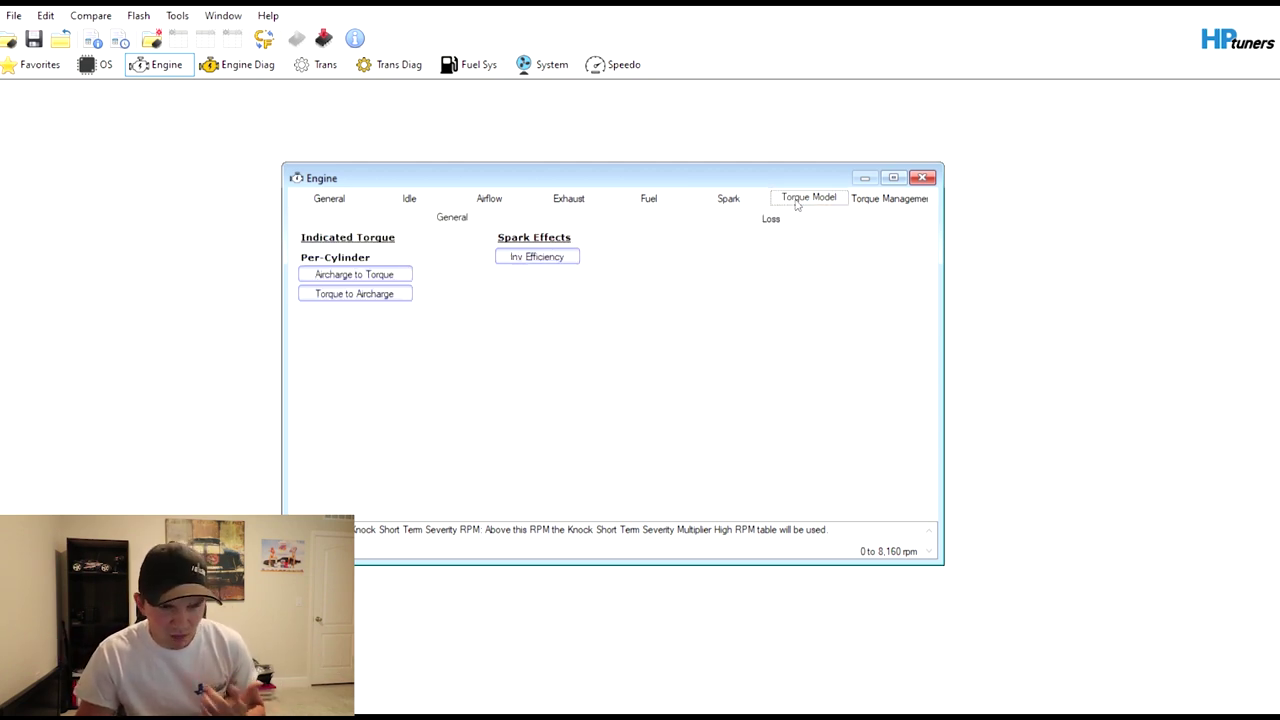
{"action": "left_click", "coordinate": [740, 226]}
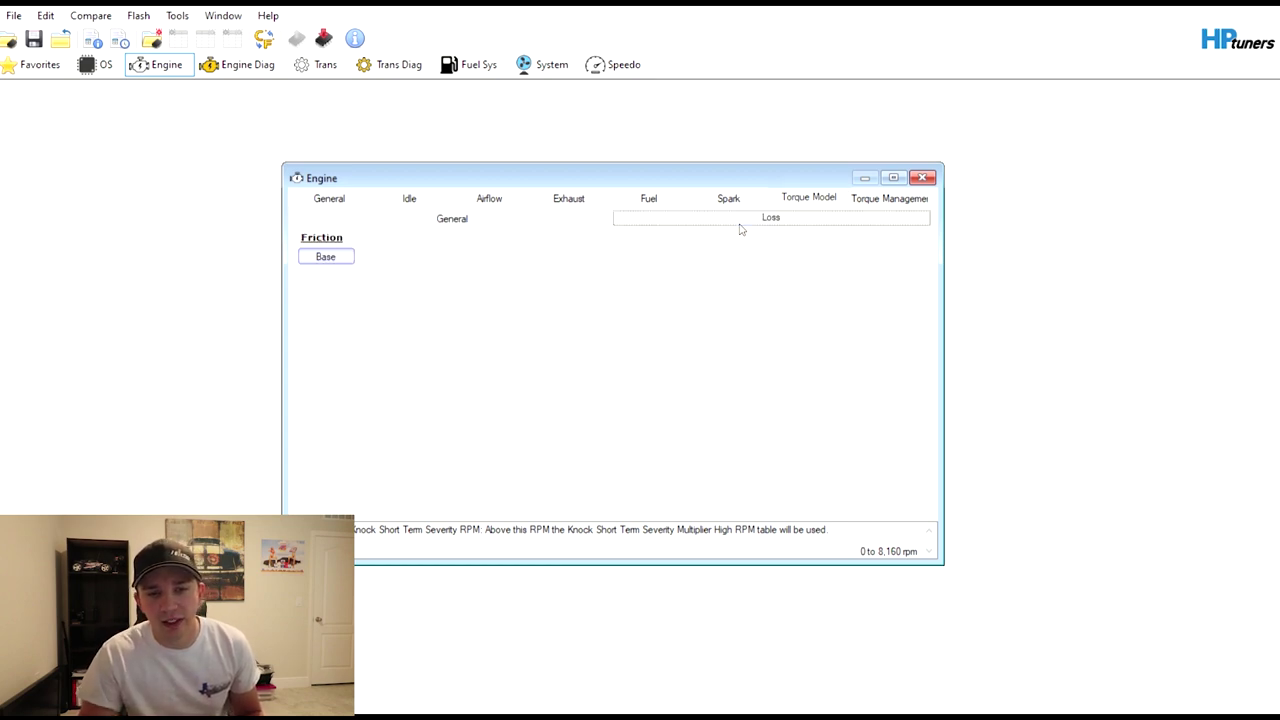
{"action": "left_click", "coordinate": [900, 199]}
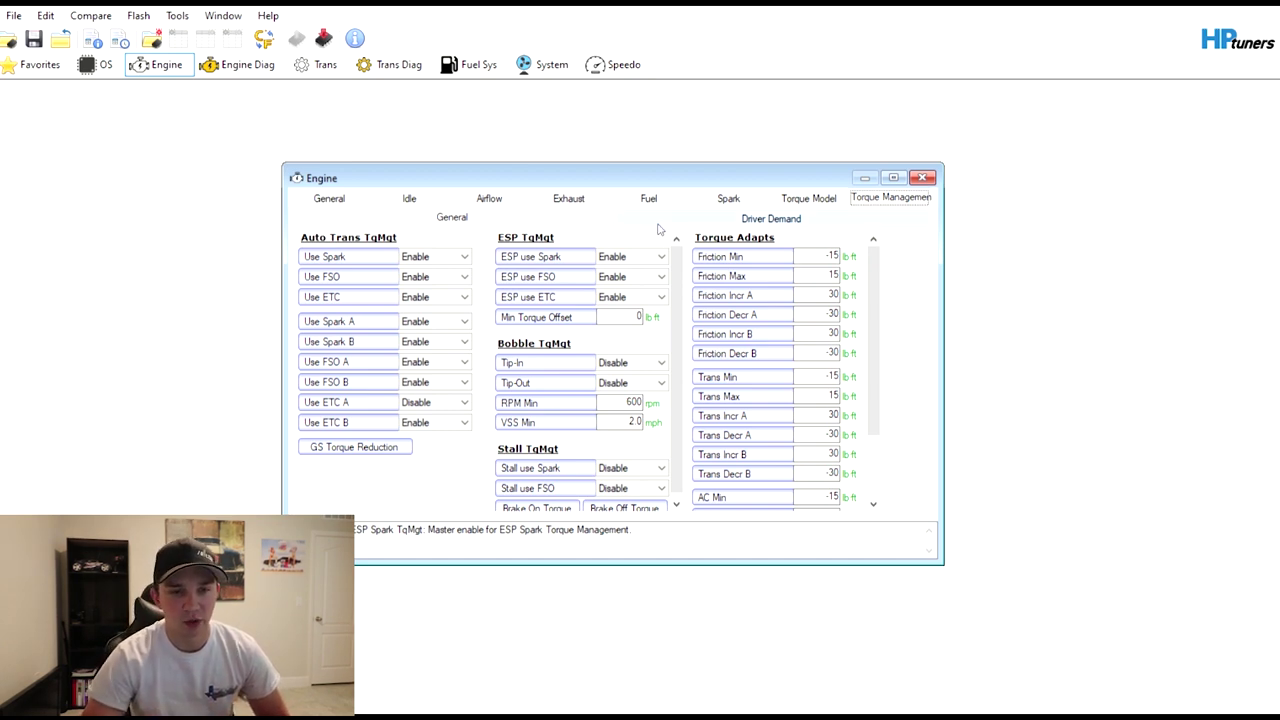
{"action": "left_click", "coordinate": [659, 223]}
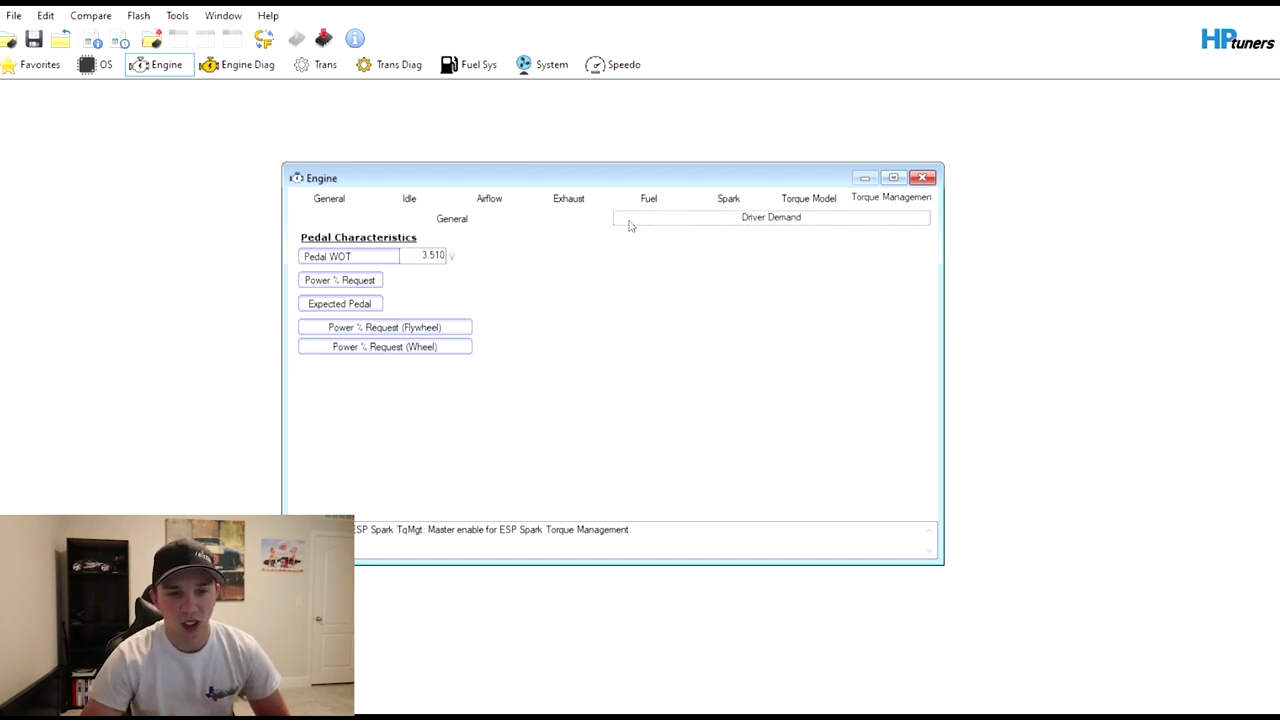
{"action": "left_click", "coordinate": [581, 223]}
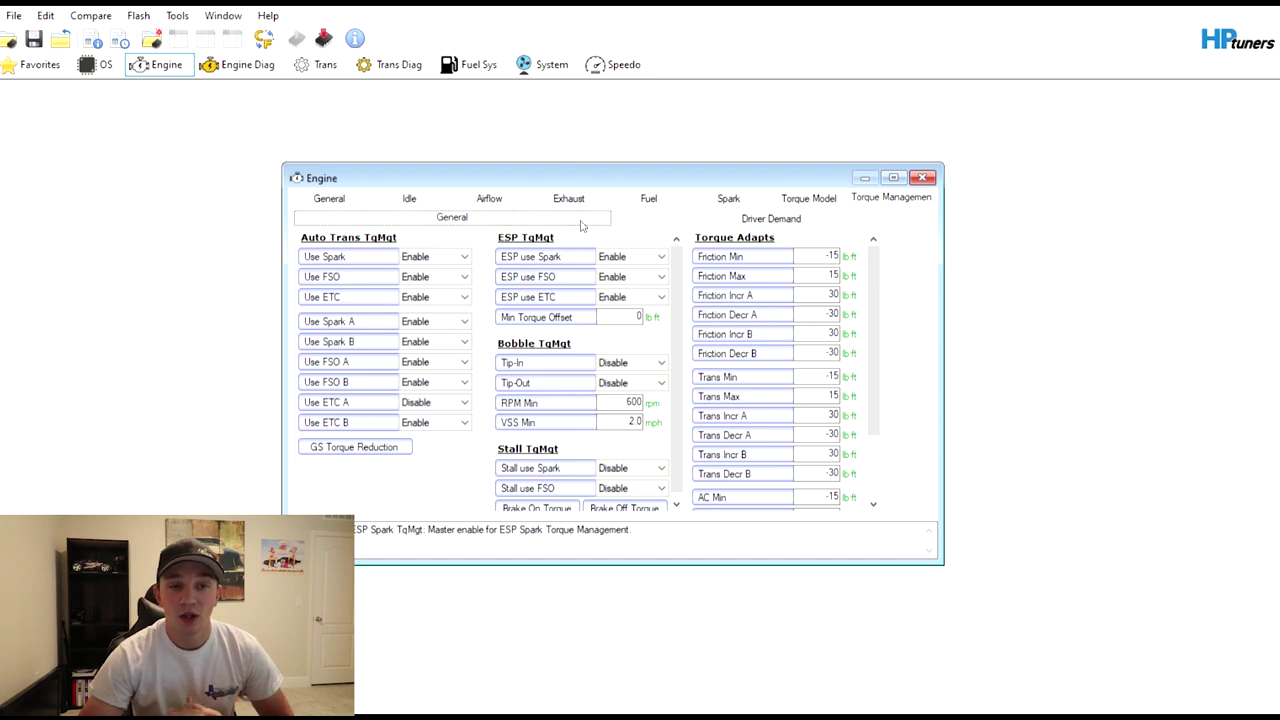
{"action": "left_click", "coordinate": [922, 178]}
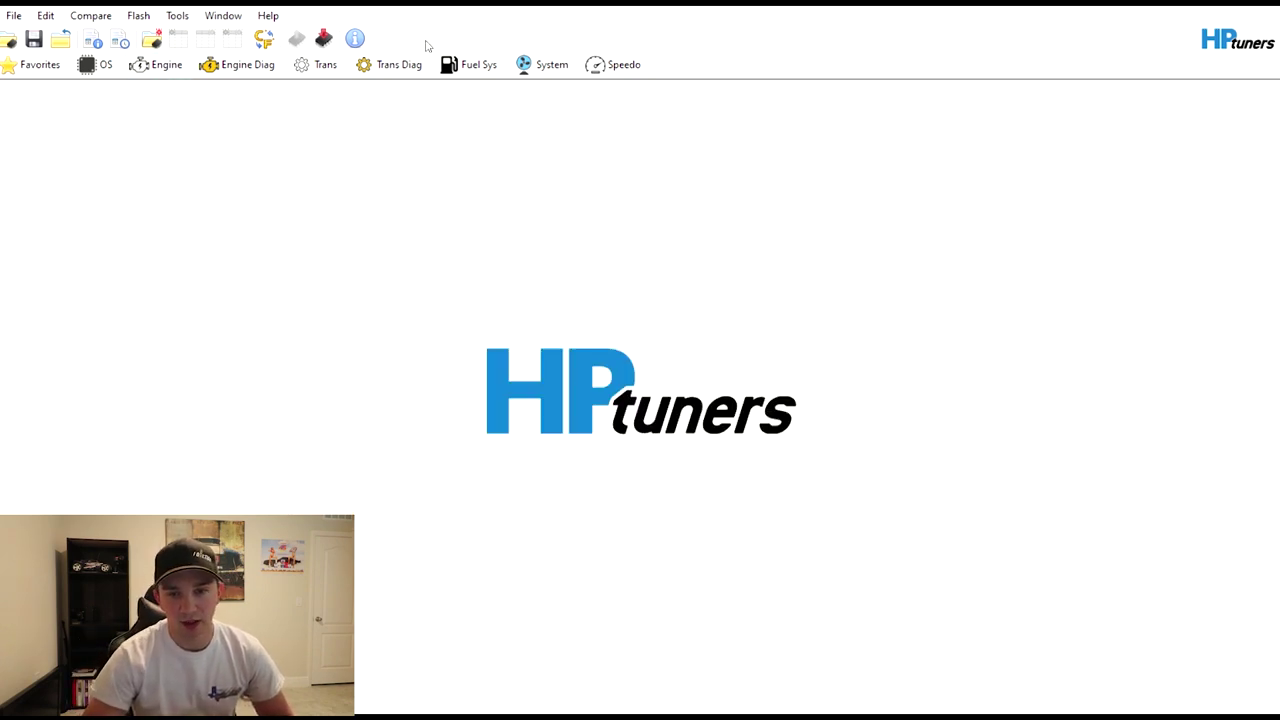
- Open the Engine Diag DTC list, scroll codes P0096–P0128, and select the P0113 code
{"action": "left_click", "coordinate": [243, 65]}
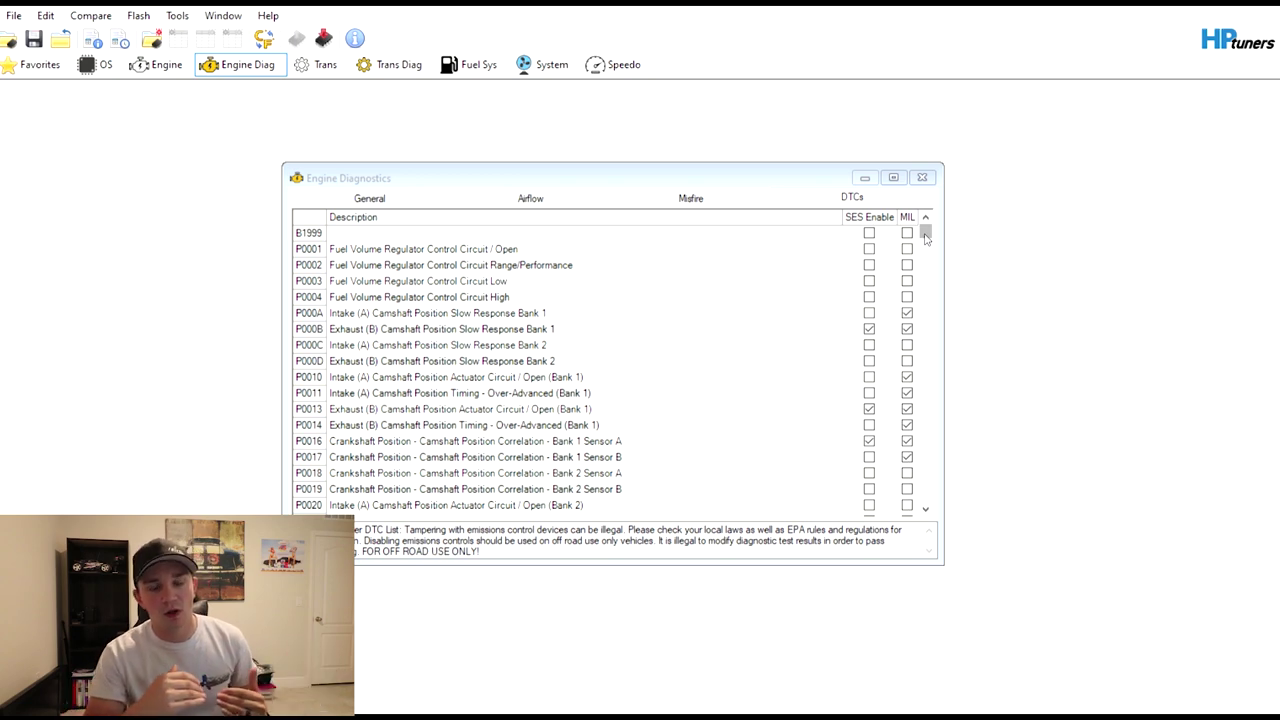
{"action": "left_click_drag", "start_coordinate": [927, 234], "coordinate": [958, 256]}
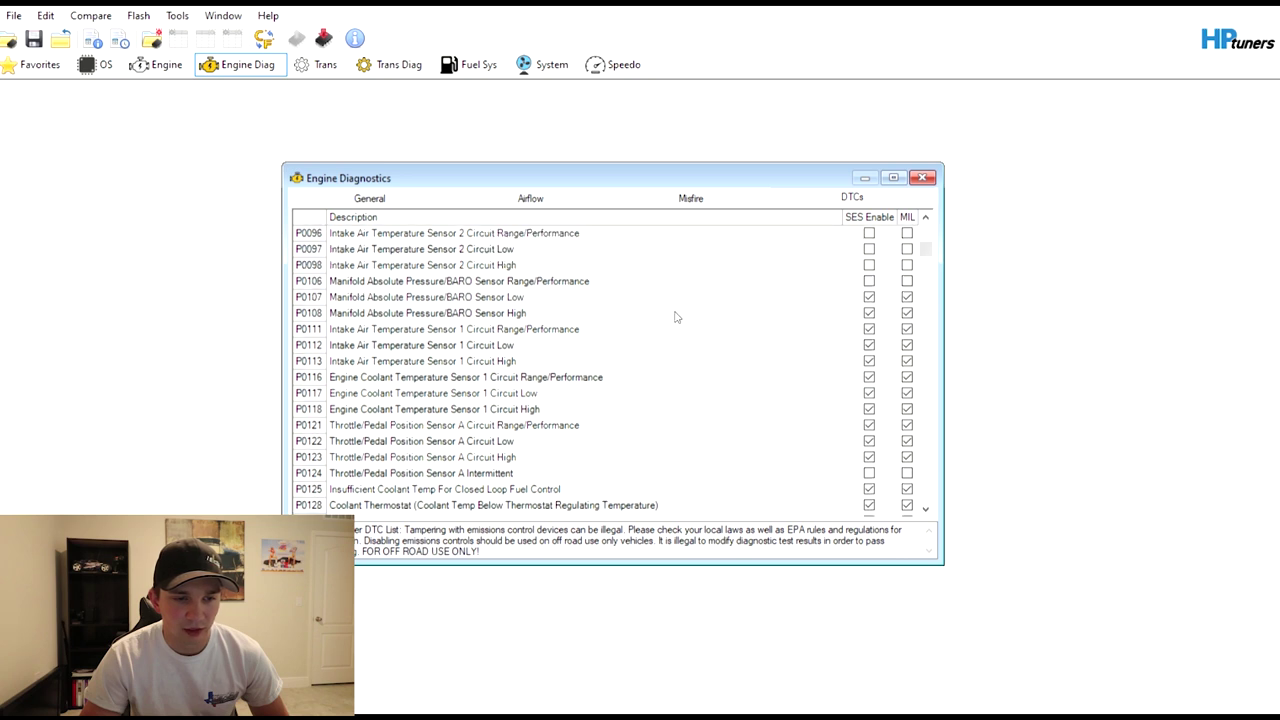
{"action": "left_click", "coordinate": [641, 362]}
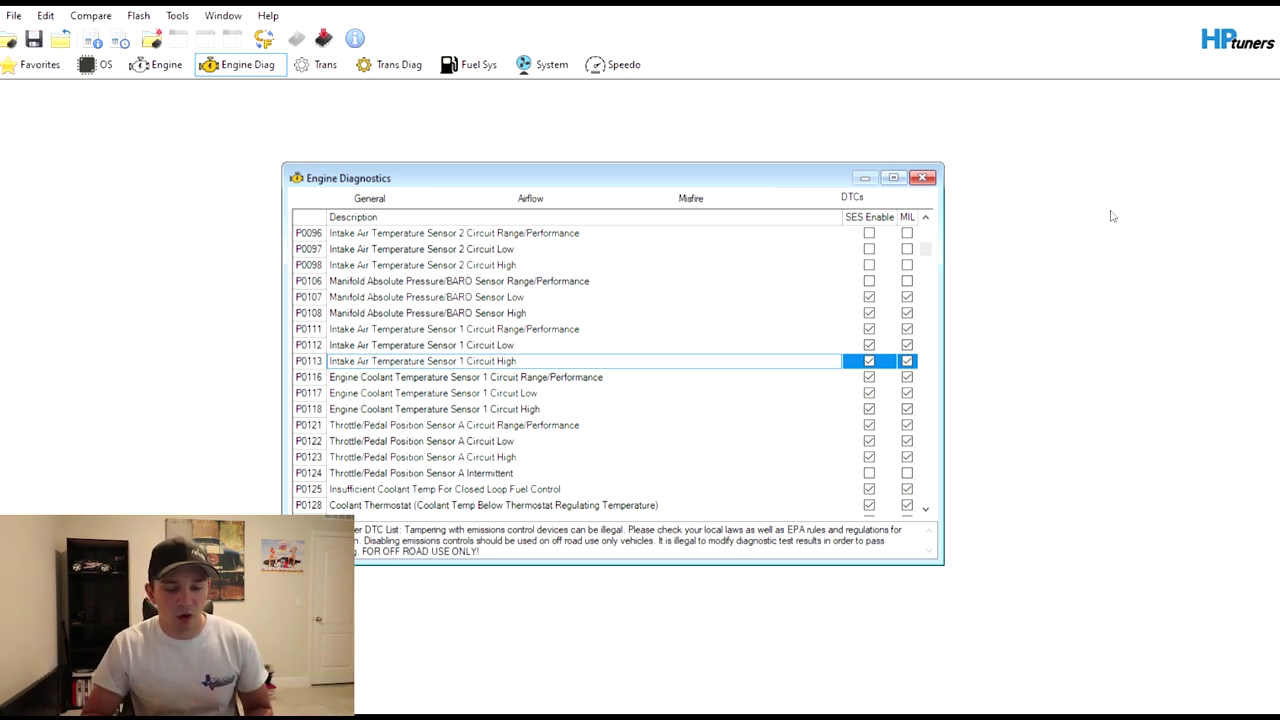
- Open the Transmission editor showing A580 enabled and the 5,600 rpm TCM limit
{"action": "left_click", "coordinate": [328, 65]}
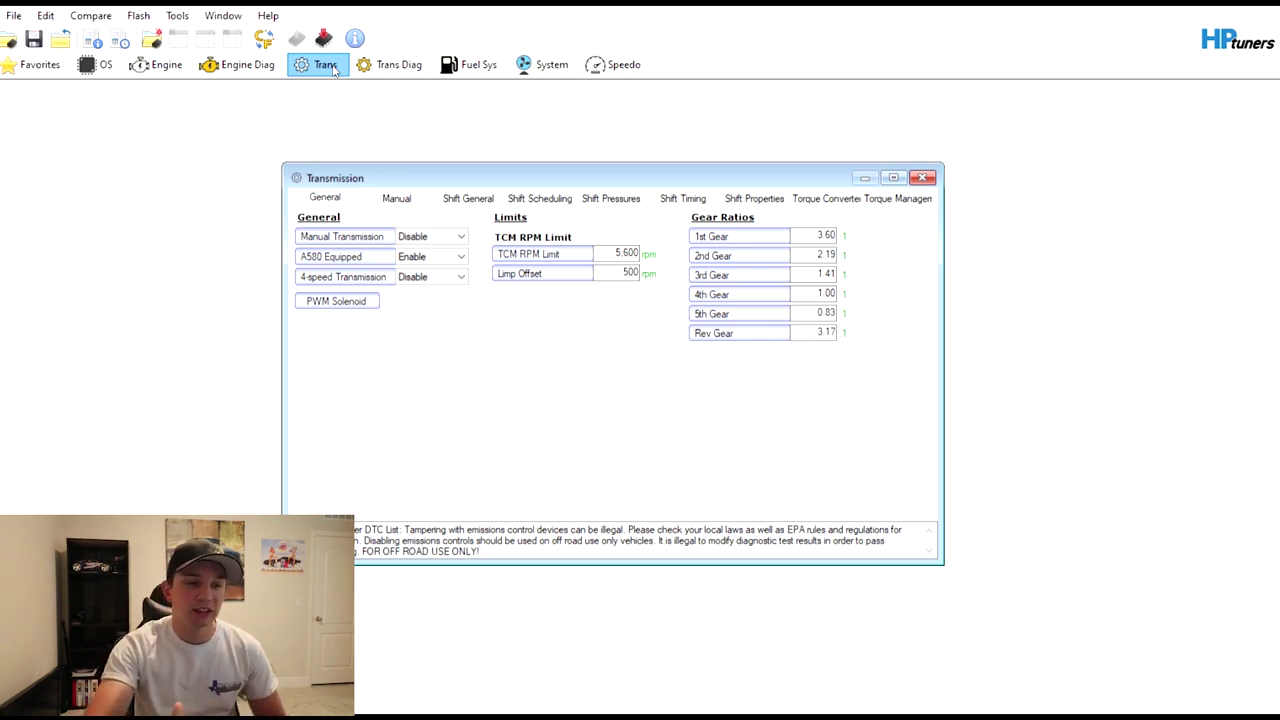
- Page through the skip-shift, general shift, shift scheduling and shift pressure settings
{"action": "mouse_move", "coordinate": [607, 277]}
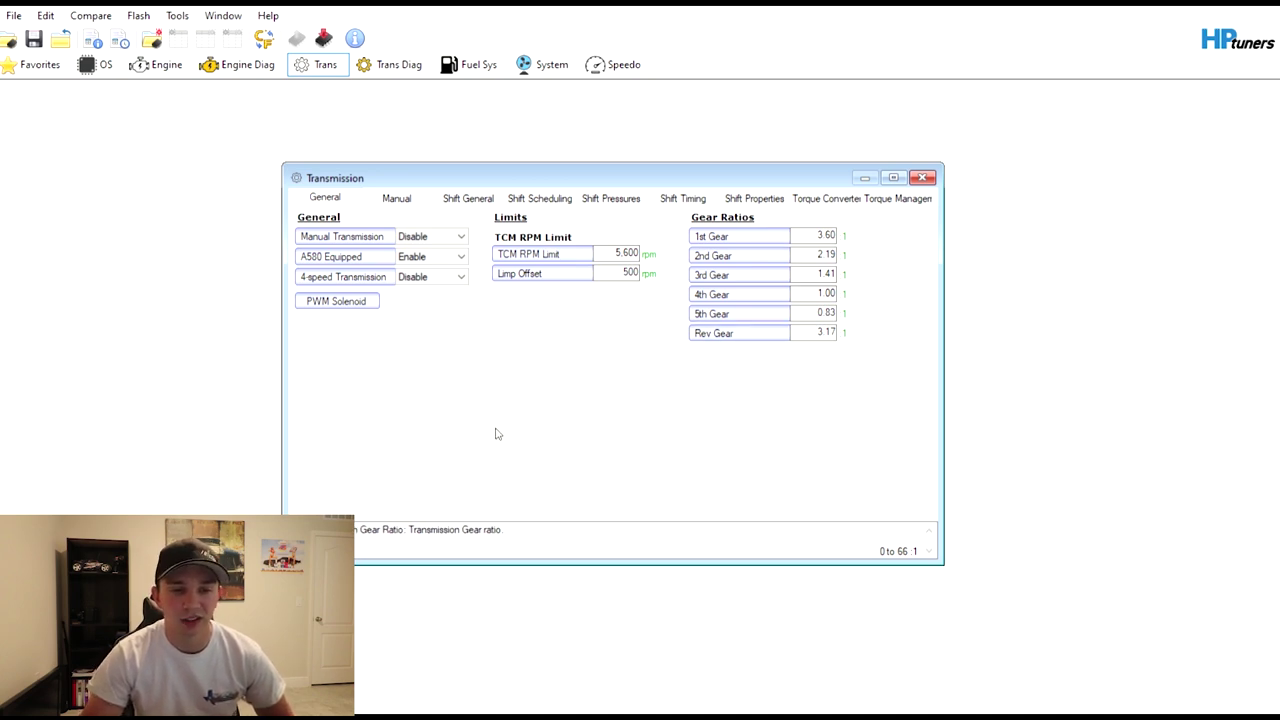
{"action": "left_click", "coordinate": [406, 204]}
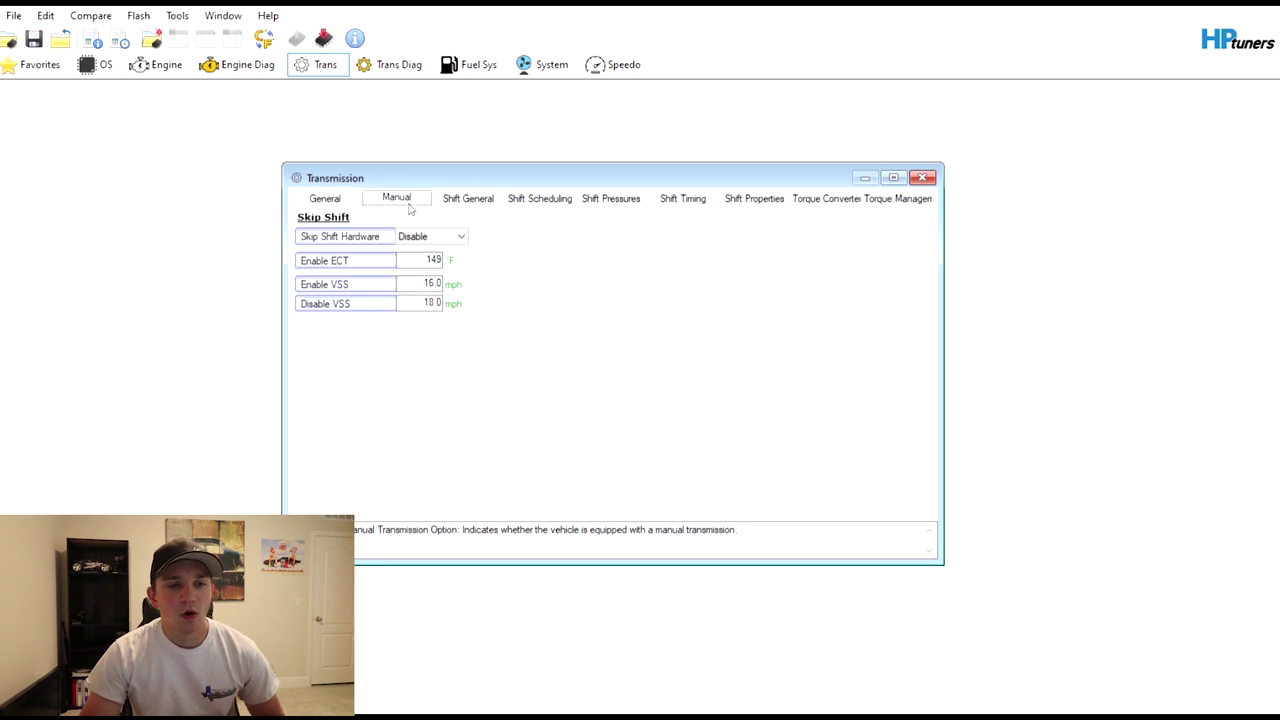
{"action": "left_click", "coordinate": [471, 204]}
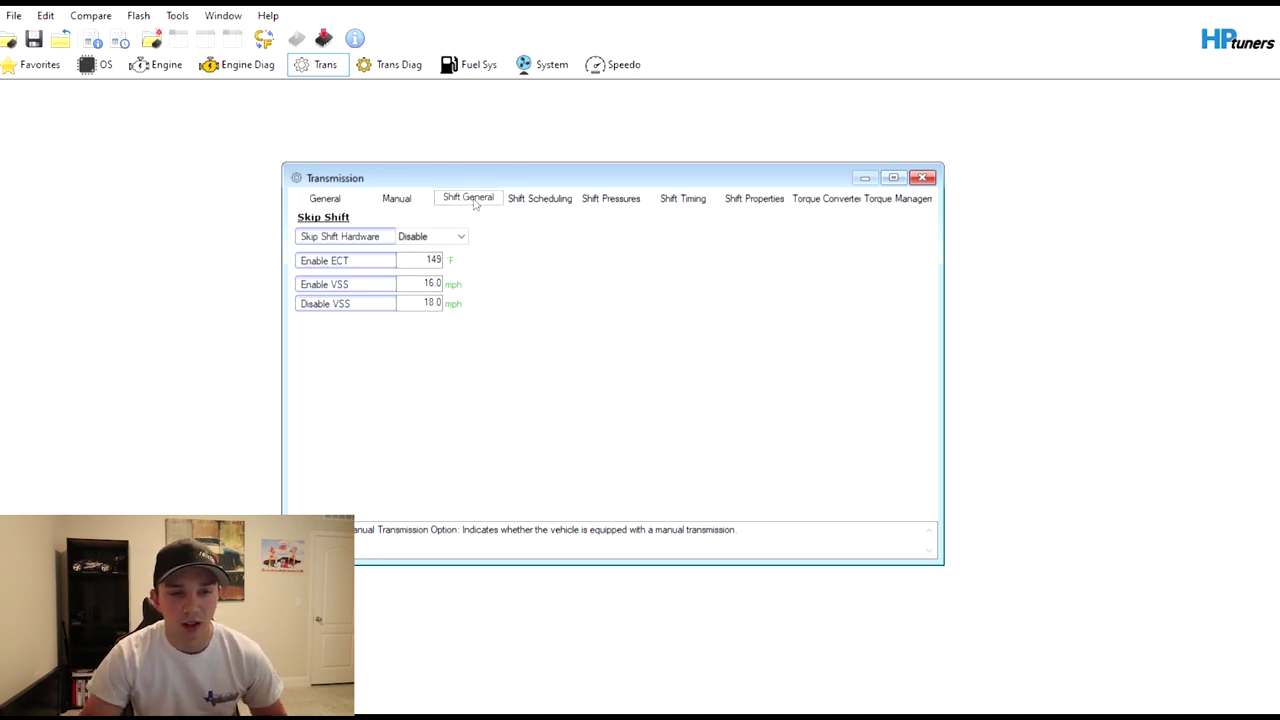
{"action": "left_click", "coordinate": [559, 200]}
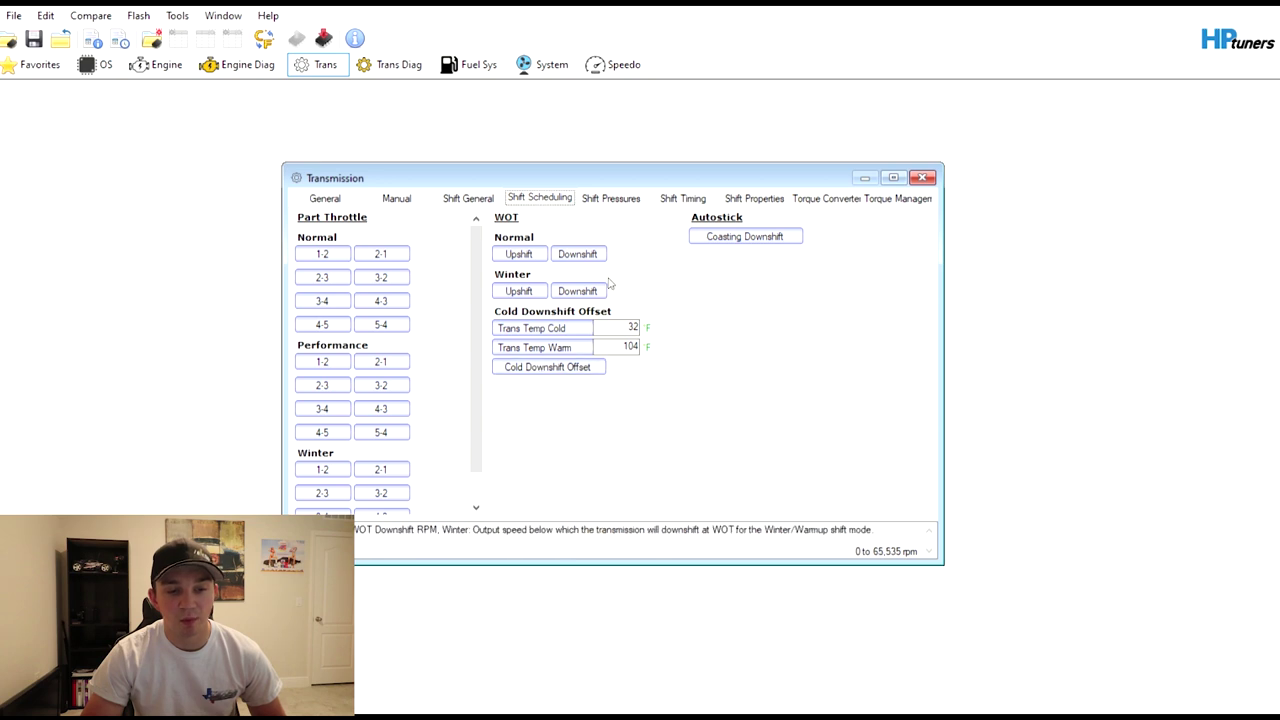
{"action": "left_click", "coordinate": [626, 199]}
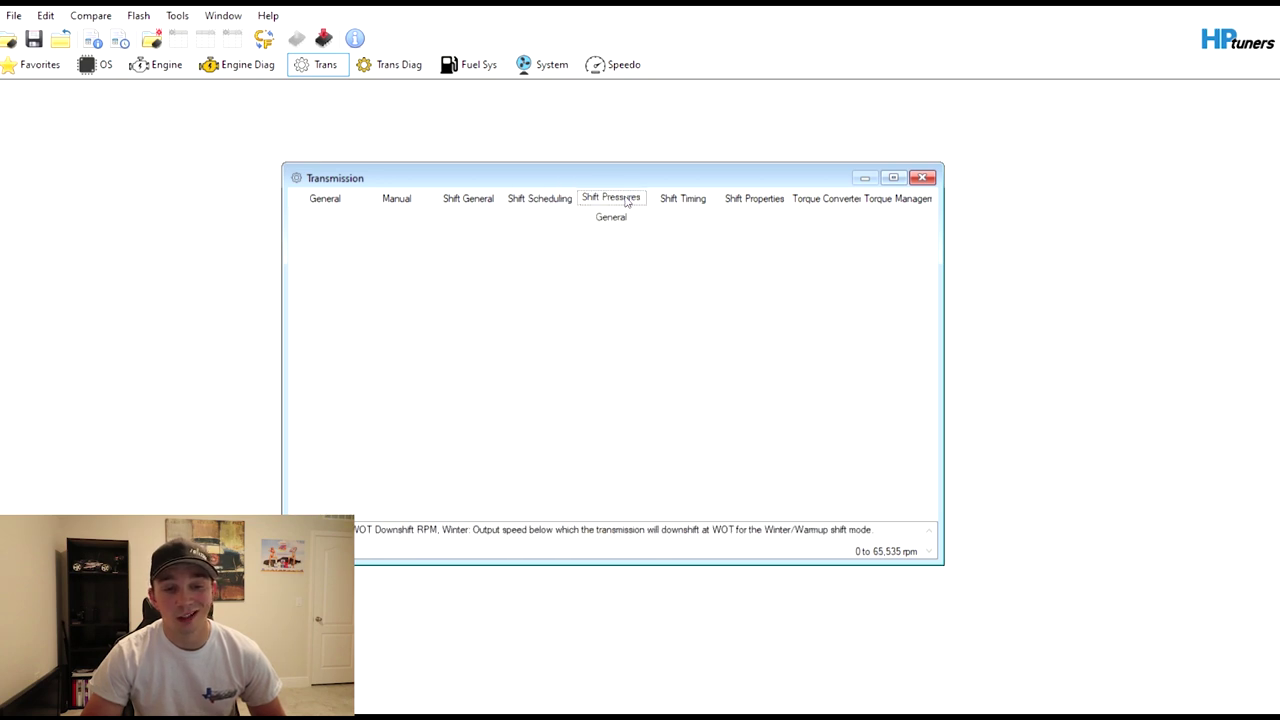
- Review shift time, fill/torque adapt, converter clutch and torque limits (443 lb ft max)
{"action": "left_click", "coordinate": [683, 200]}
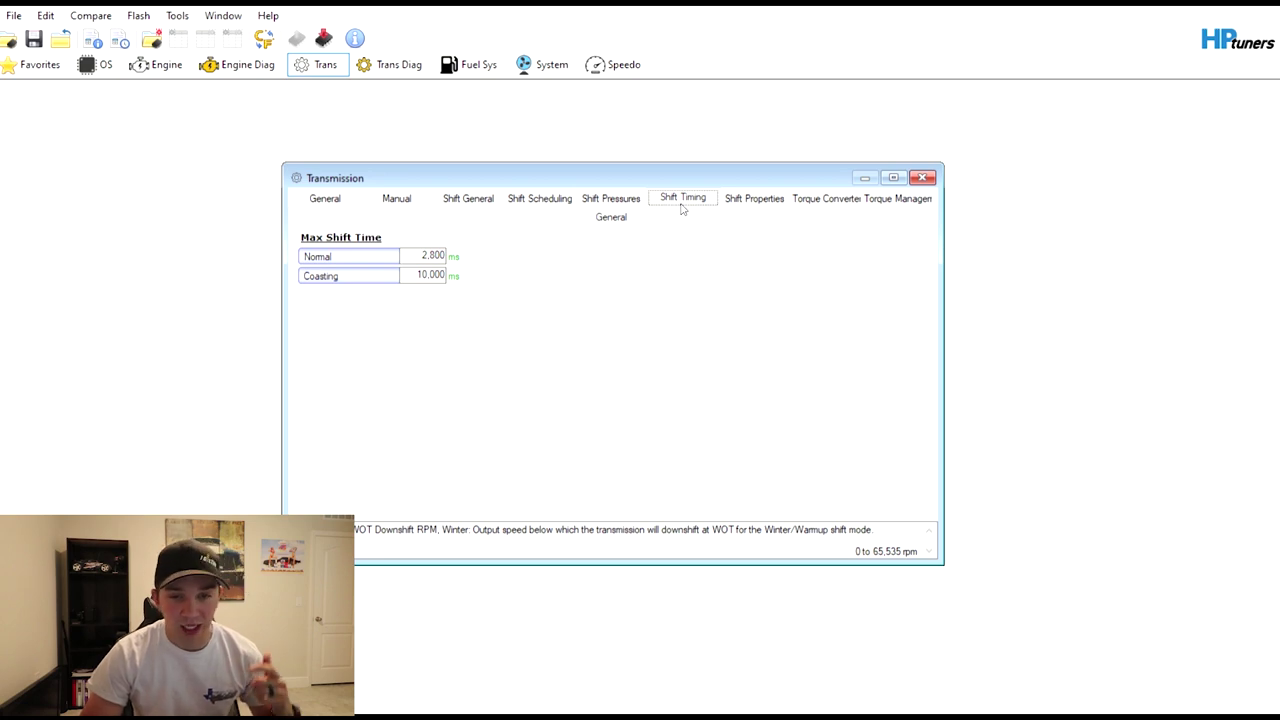
{"action": "left_click", "coordinate": [770, 199]}
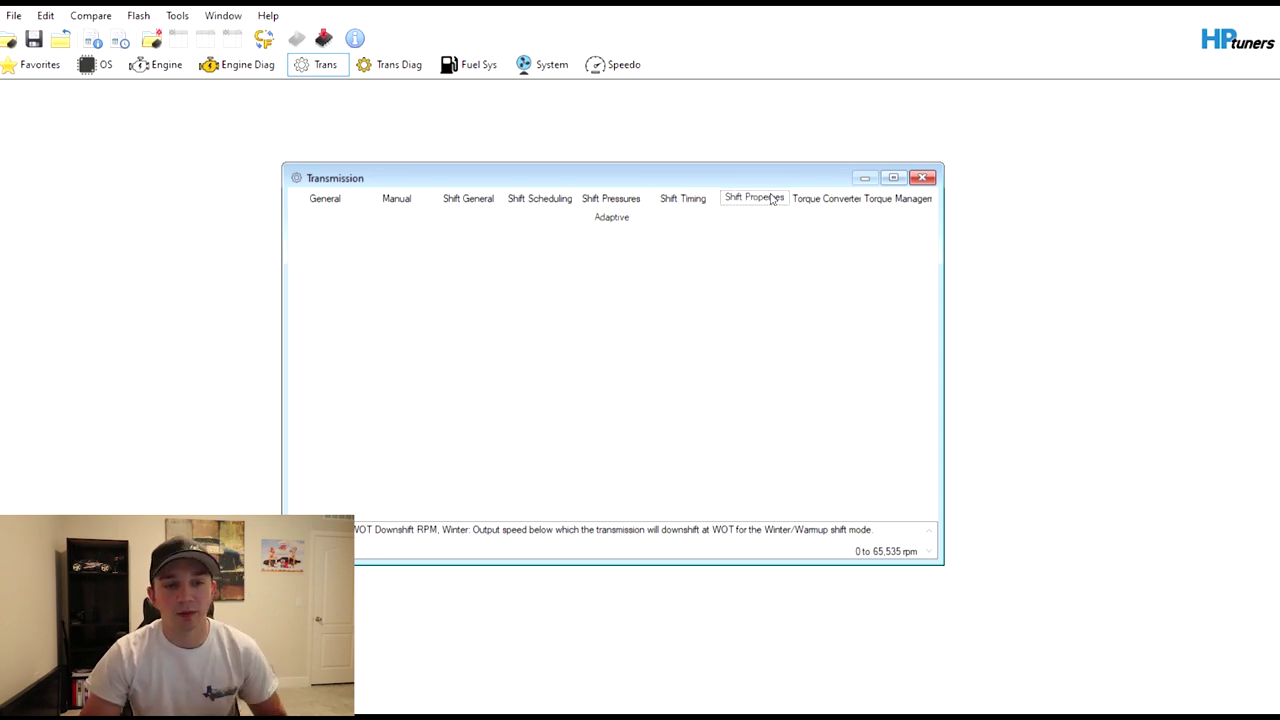
{"action": "left_click", "coordinate": [826, 200]}
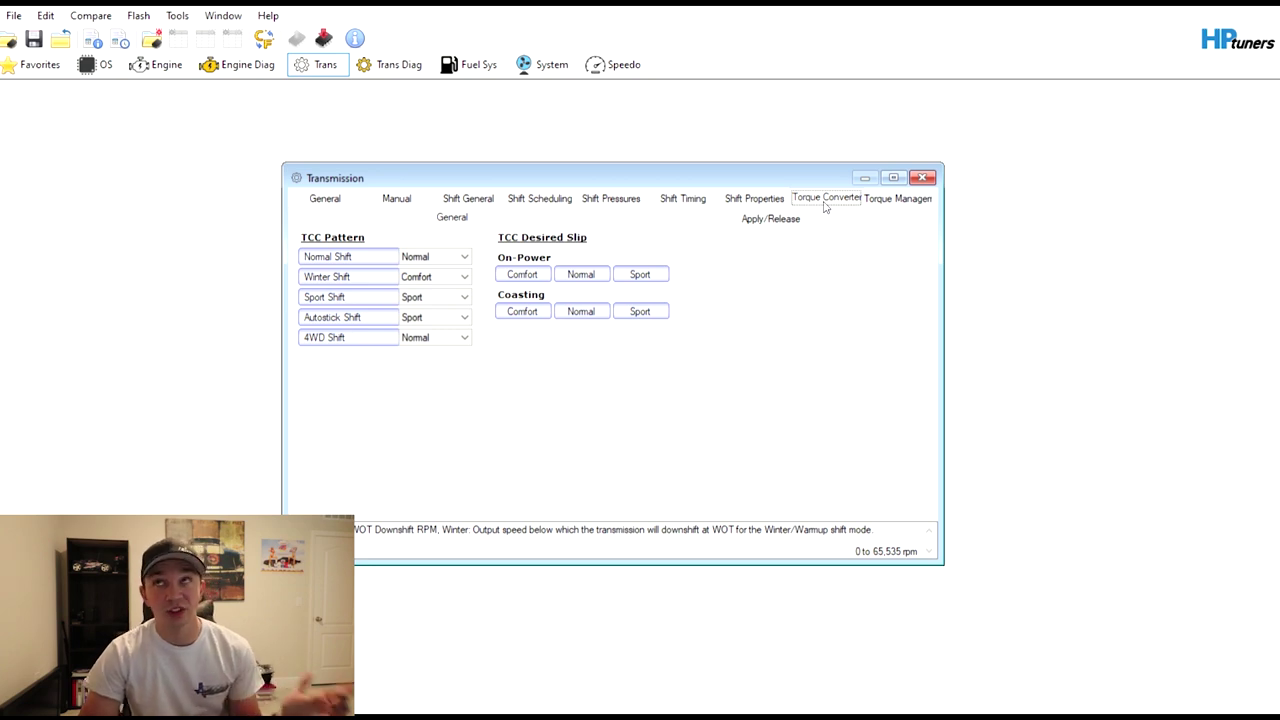
{"action": "left_click", "coordinate": [879, 200]}
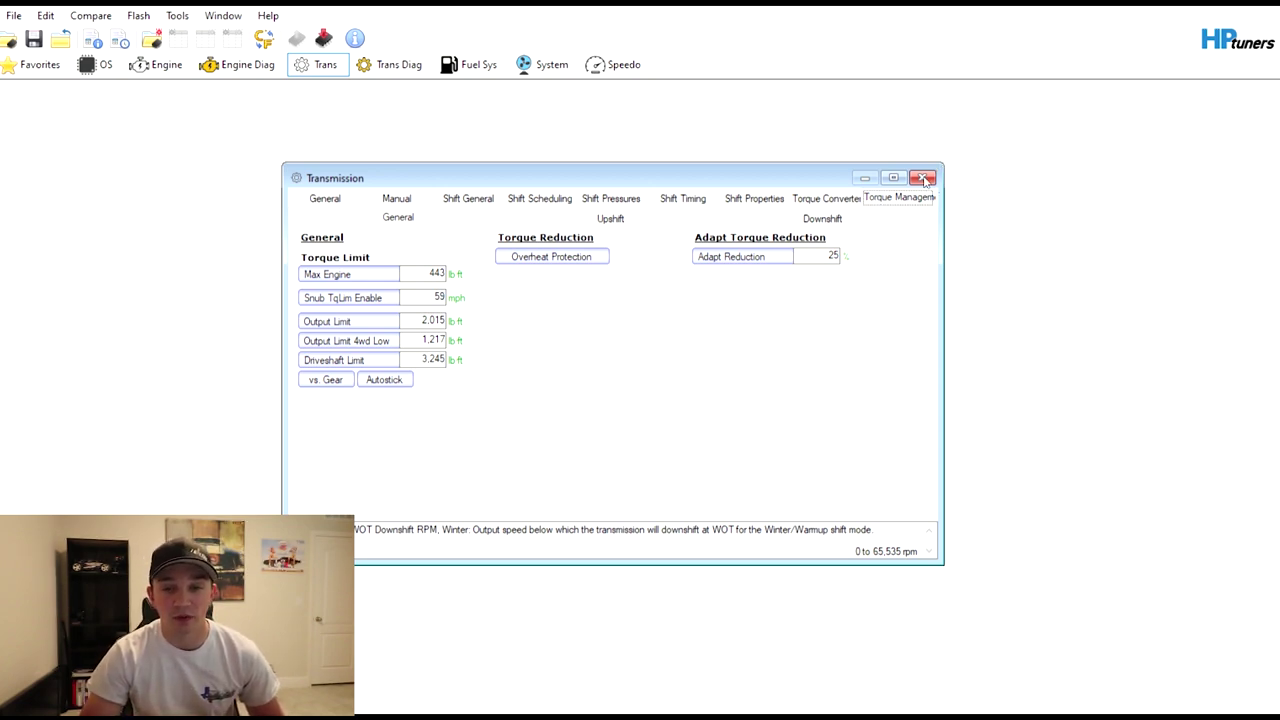
- Close the Transmission editor and review the Transmission Diagnostics code list
{"action": "left_click", "coordinate": [923, 178]}
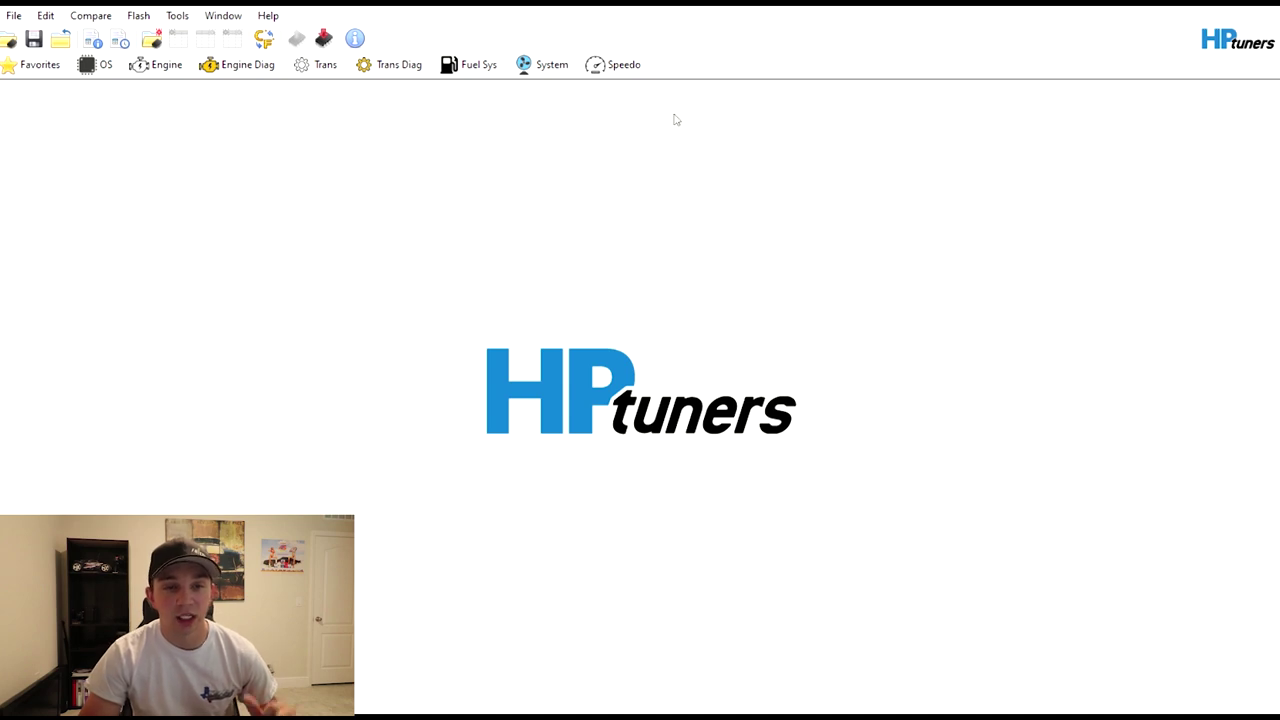
{"action": "left_click", "coordinate": [395, 76]}
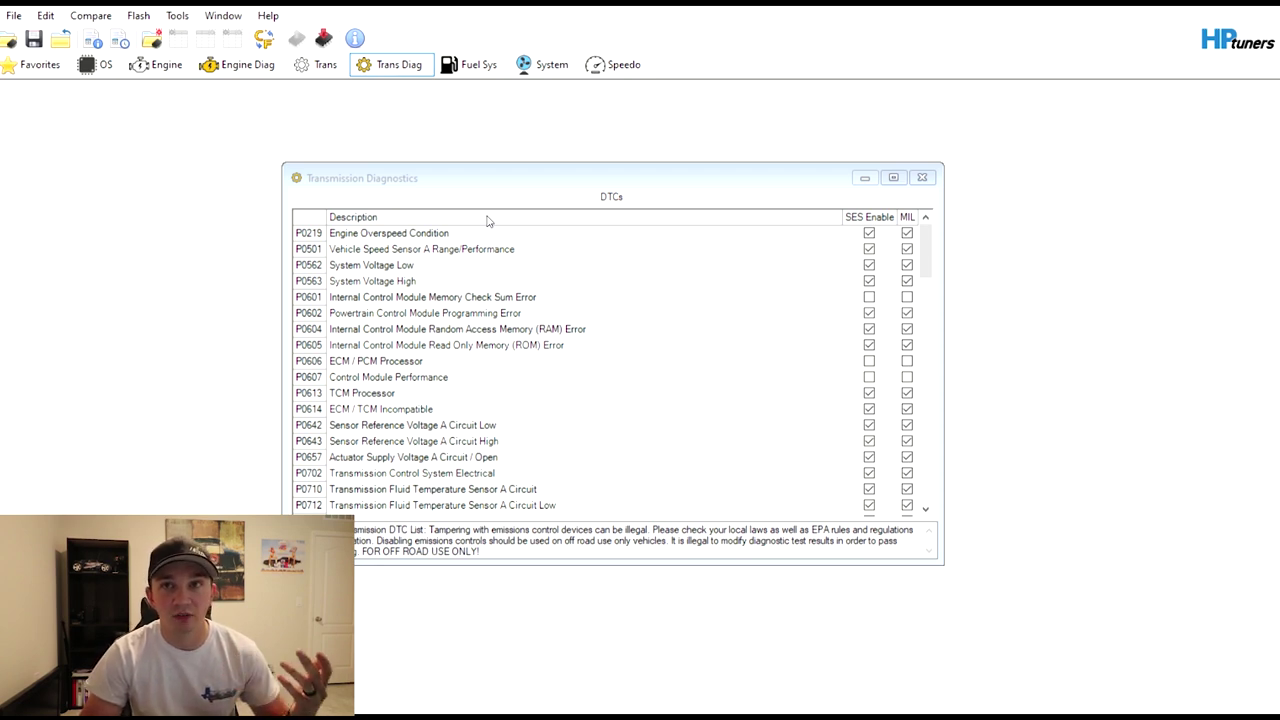
{"action": "left_click", "coordinate": [921, 177]}
- Check the fuel tank and gauge settings in the Fuel System editor, then close it
{"action": "left_click", "coordinate": [478, 64]}
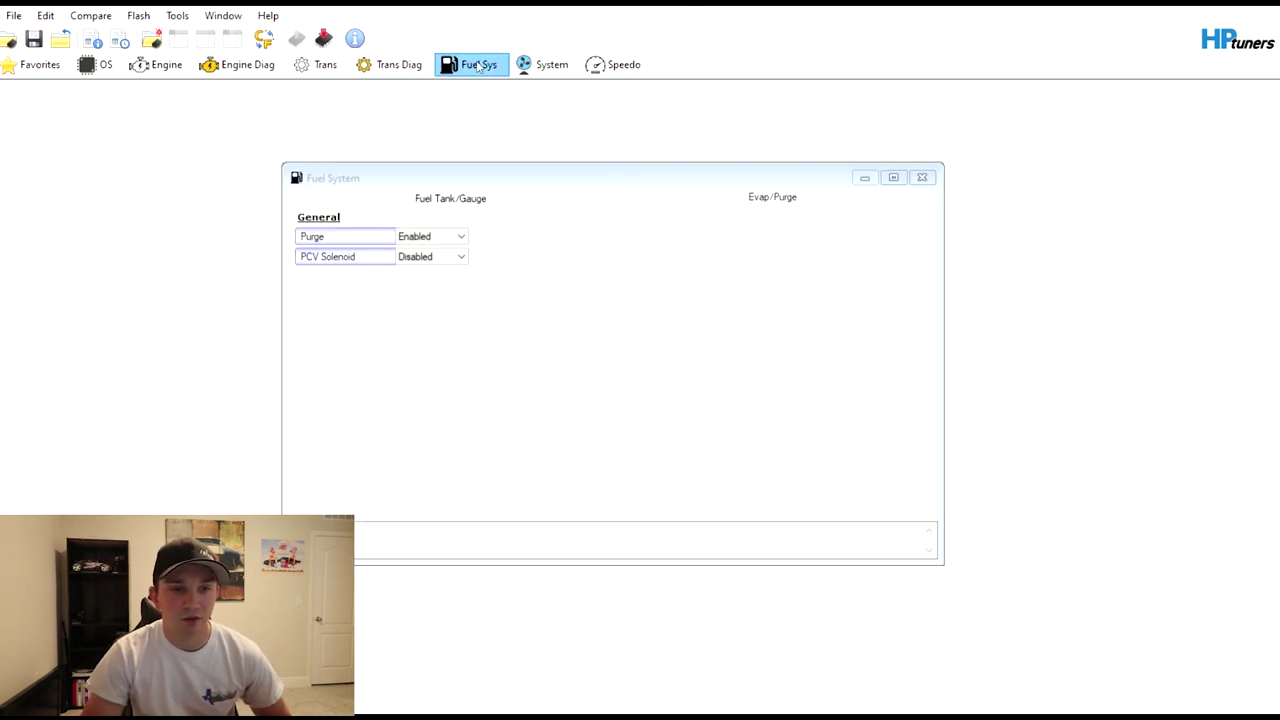
{"action": "left_click", "coordinate": [583, 203]}
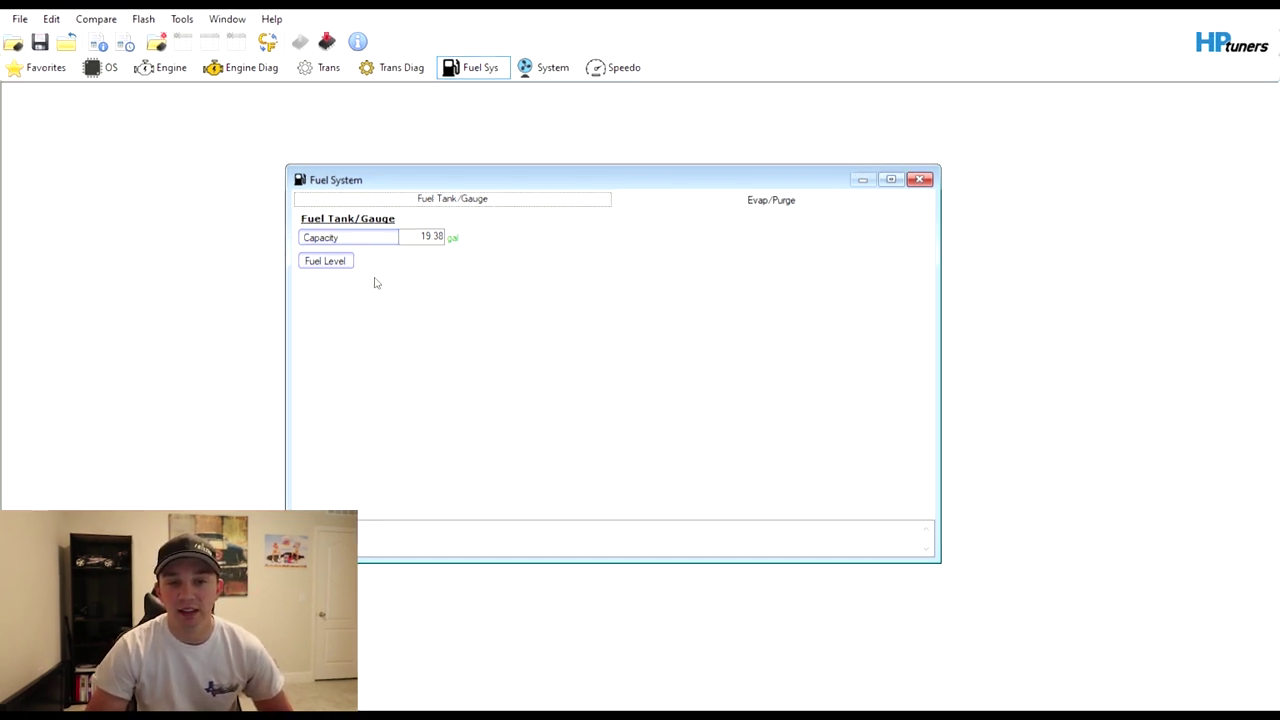
{"action": "left_click", "coordinate": [918, 177]}
- Open the System editor and review its General, cooling Fans and A/C pages
{"action": "left_click", "coordinate": [547, 68]}
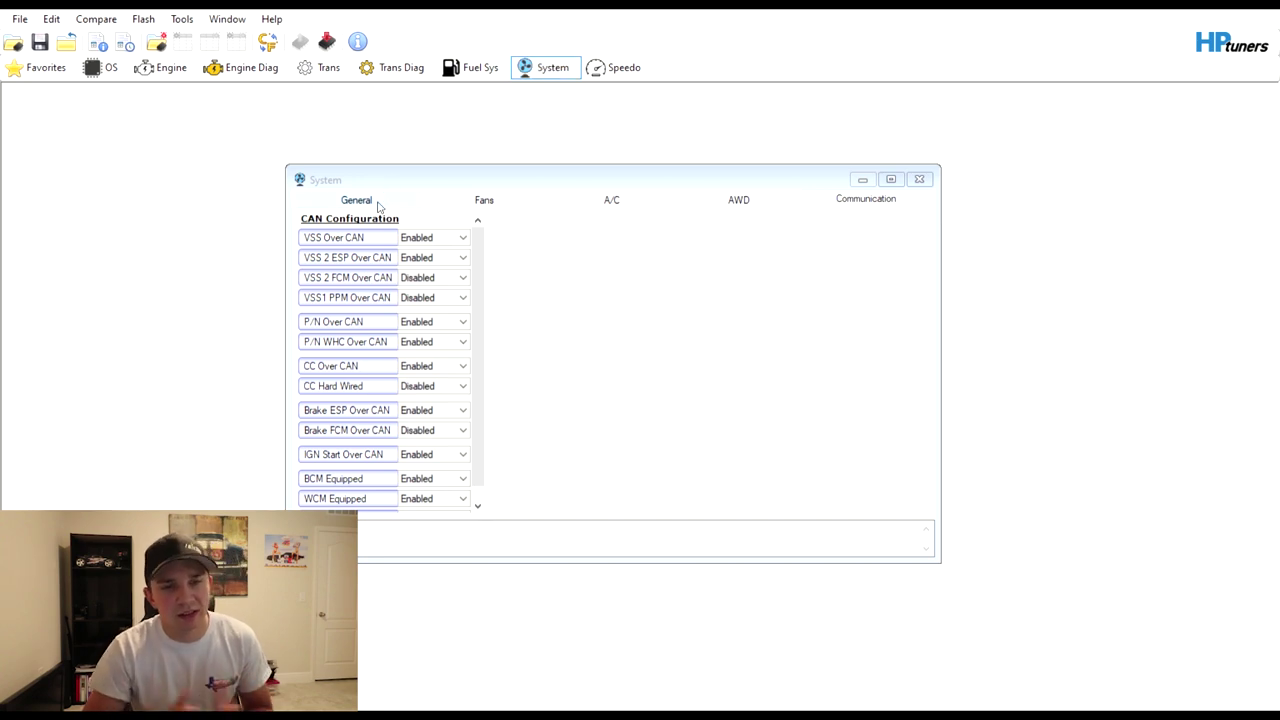
{"action": "left_click", "coordinate": [376, 204]}
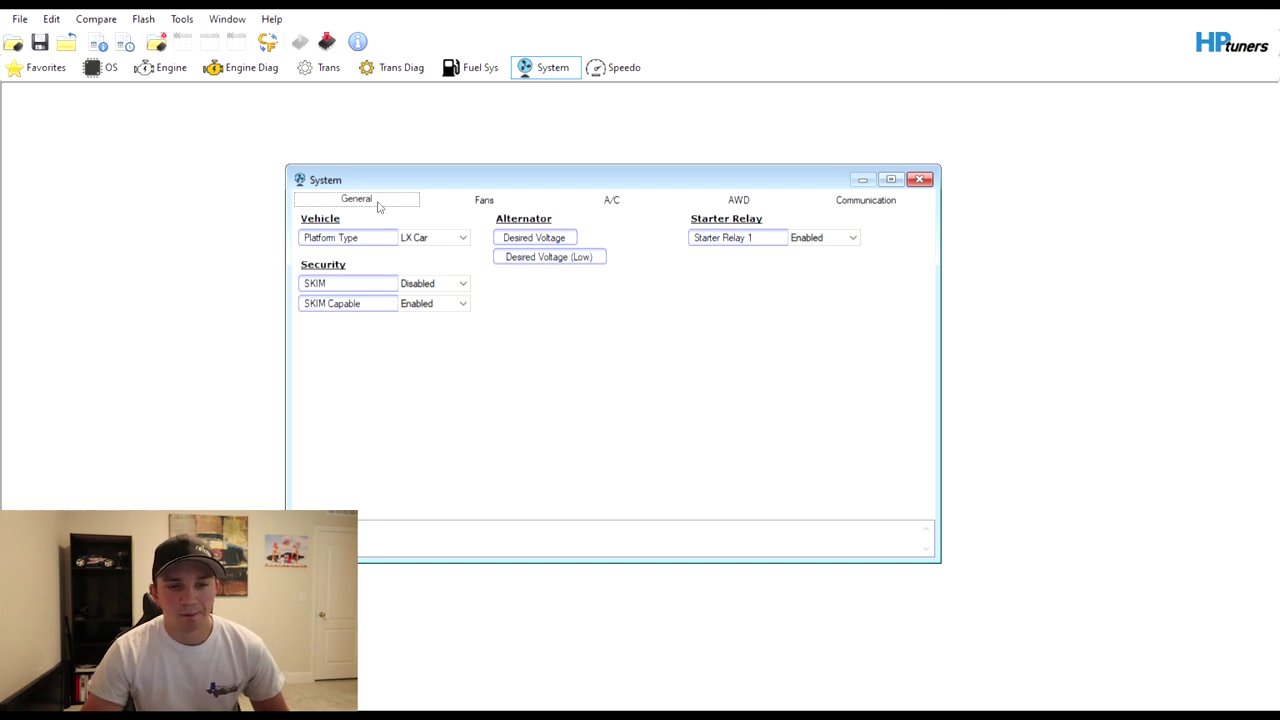
{"action": "left_click", "coordinate": [463, 207]}
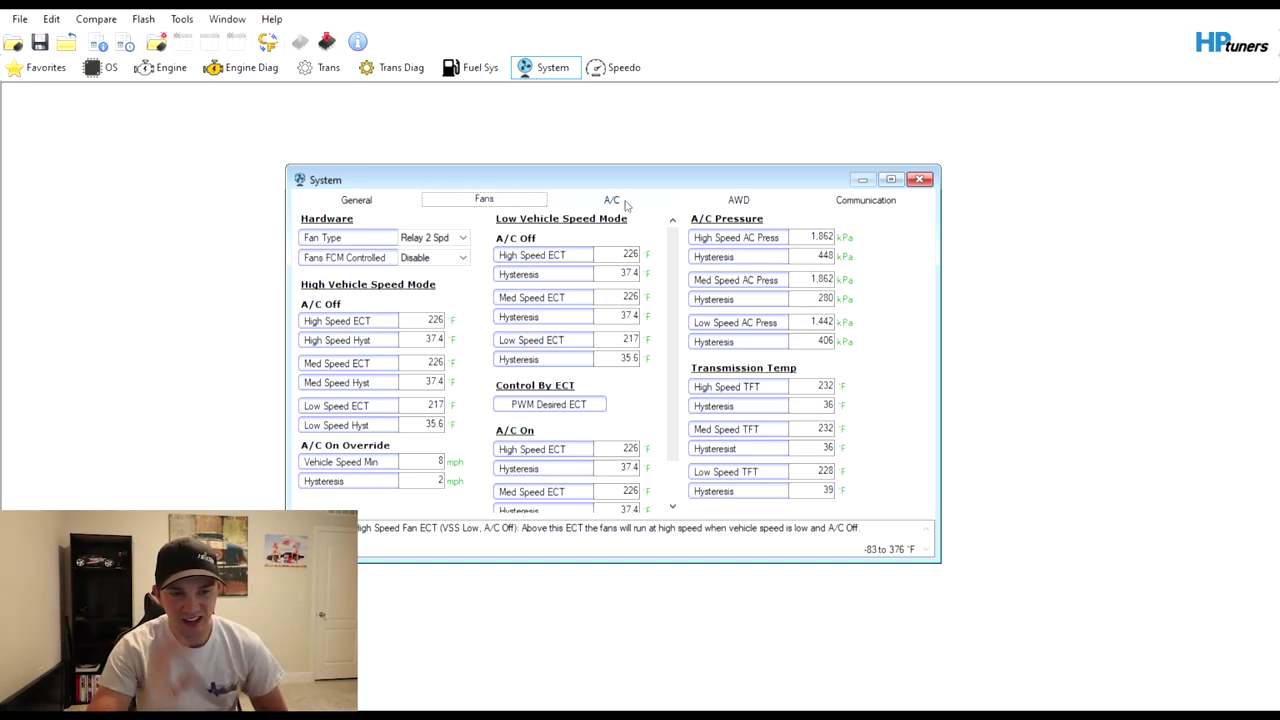
{"action": "left_click", "coordinate": [625, 204]}
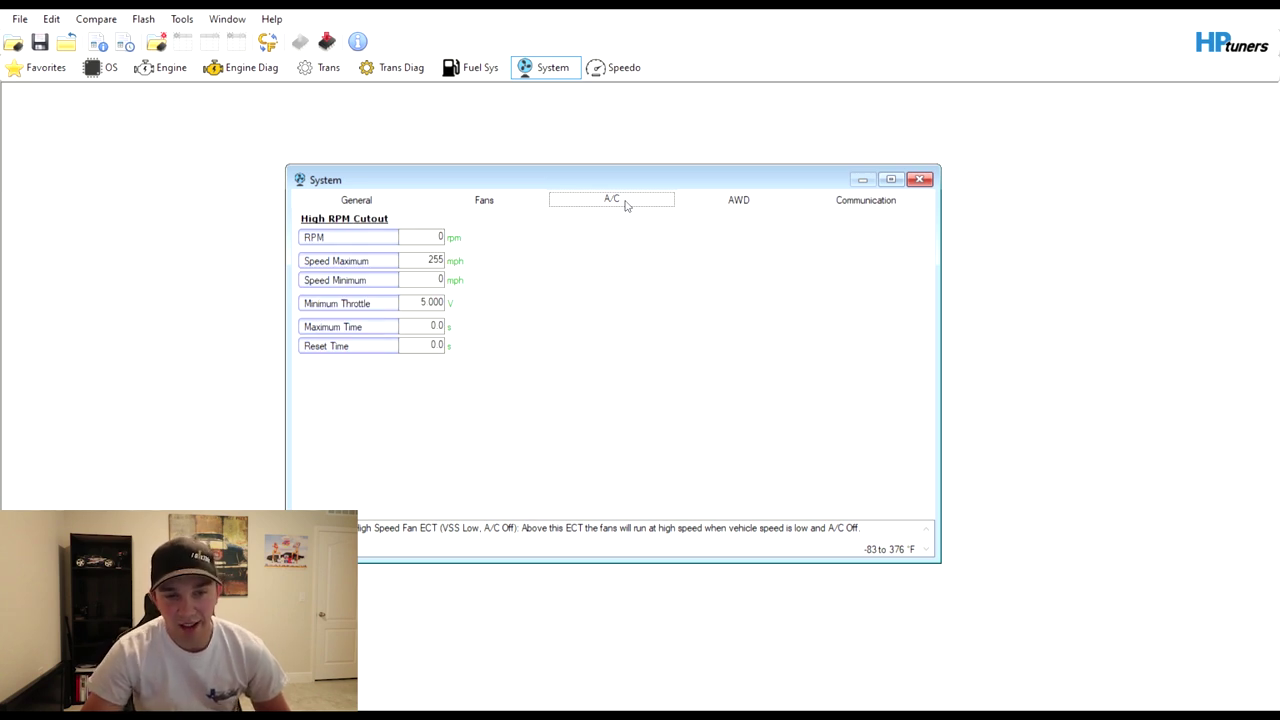
- Check the AWD and CAN Communication pages, then close the System editor
{"action": "left_click", "coordinate": [714, 209]}
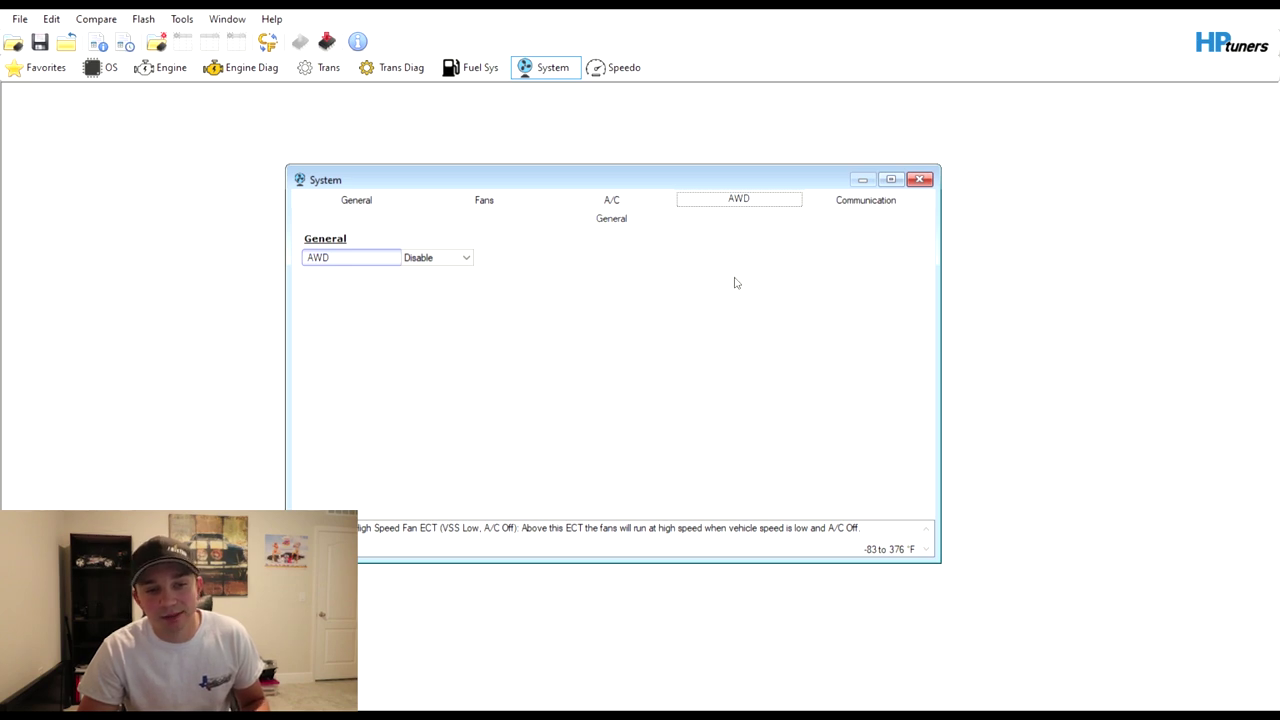
{"action": "left_click", "coordinate": [870, 207]}
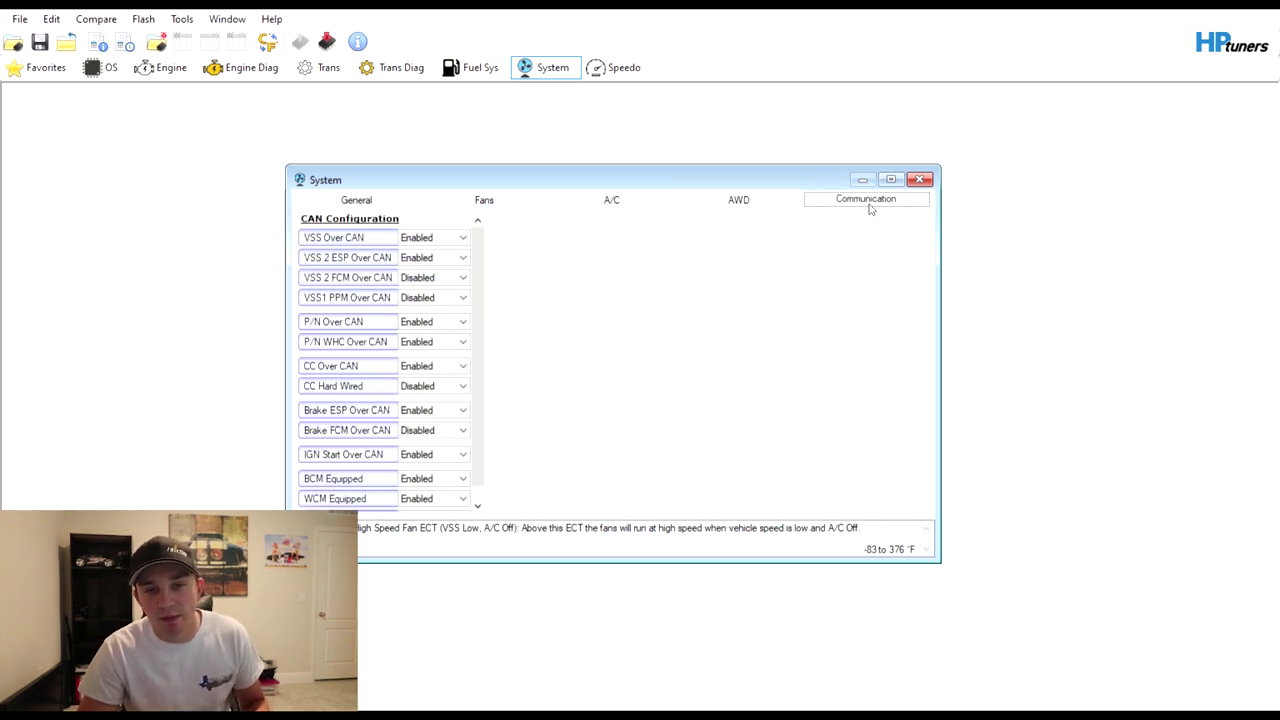
{"action": "left_click", "coordinate": [919, 180]}
- Open the Speedometer editor to view the 130 mph speed limiter, then close it
{"action": "left_click", "coordinate": [610, 72]}
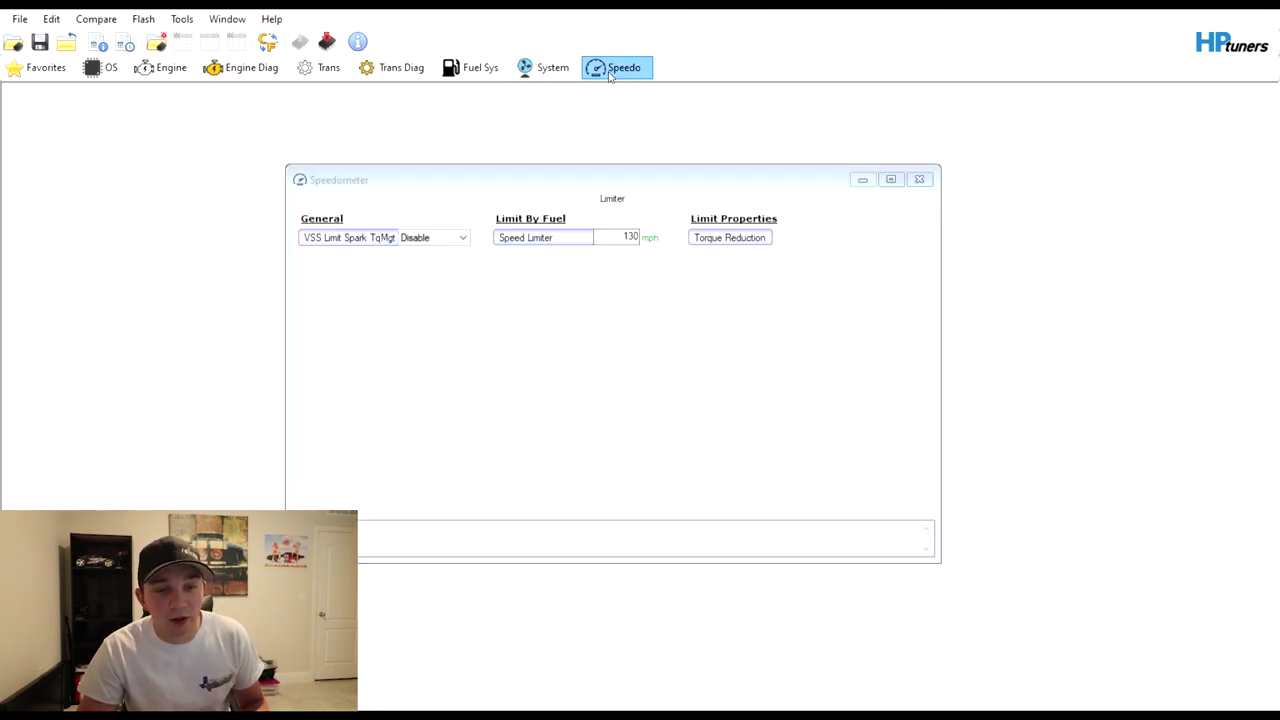
{"action": "mouse_move", "coordinate": [620, 243]}
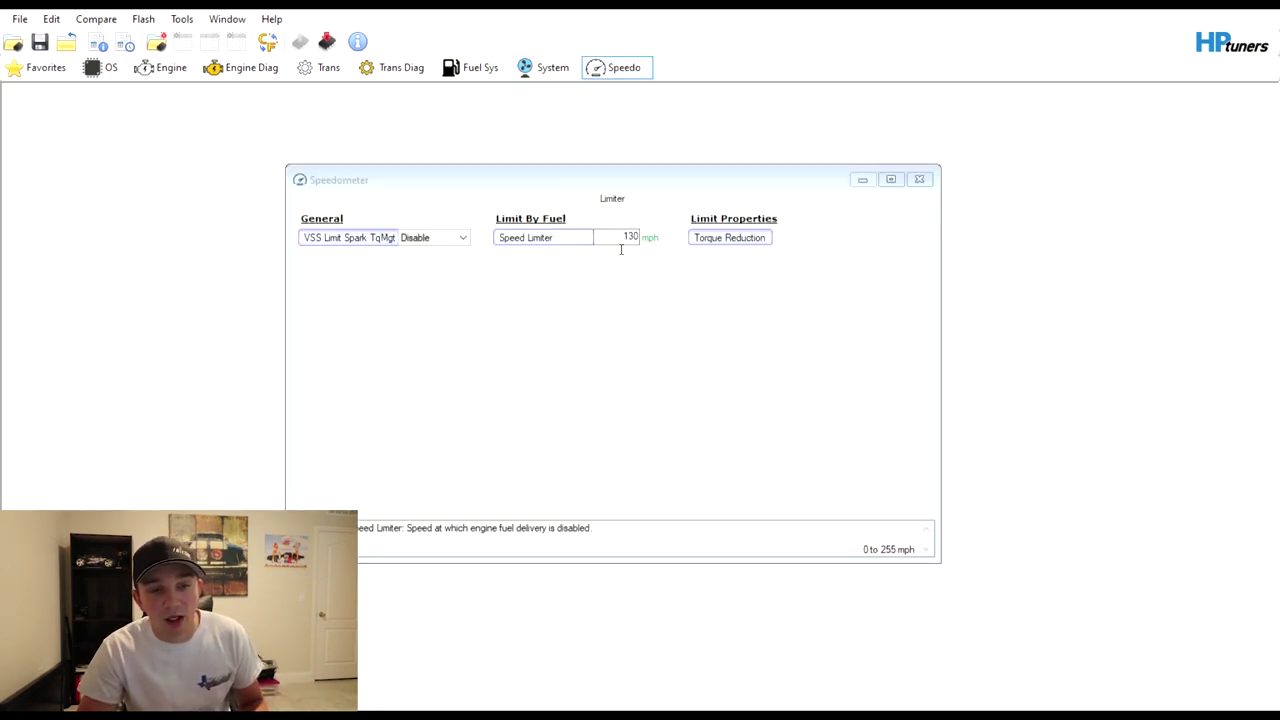
{"action": "left_click", "coordinate": [610, 344]}
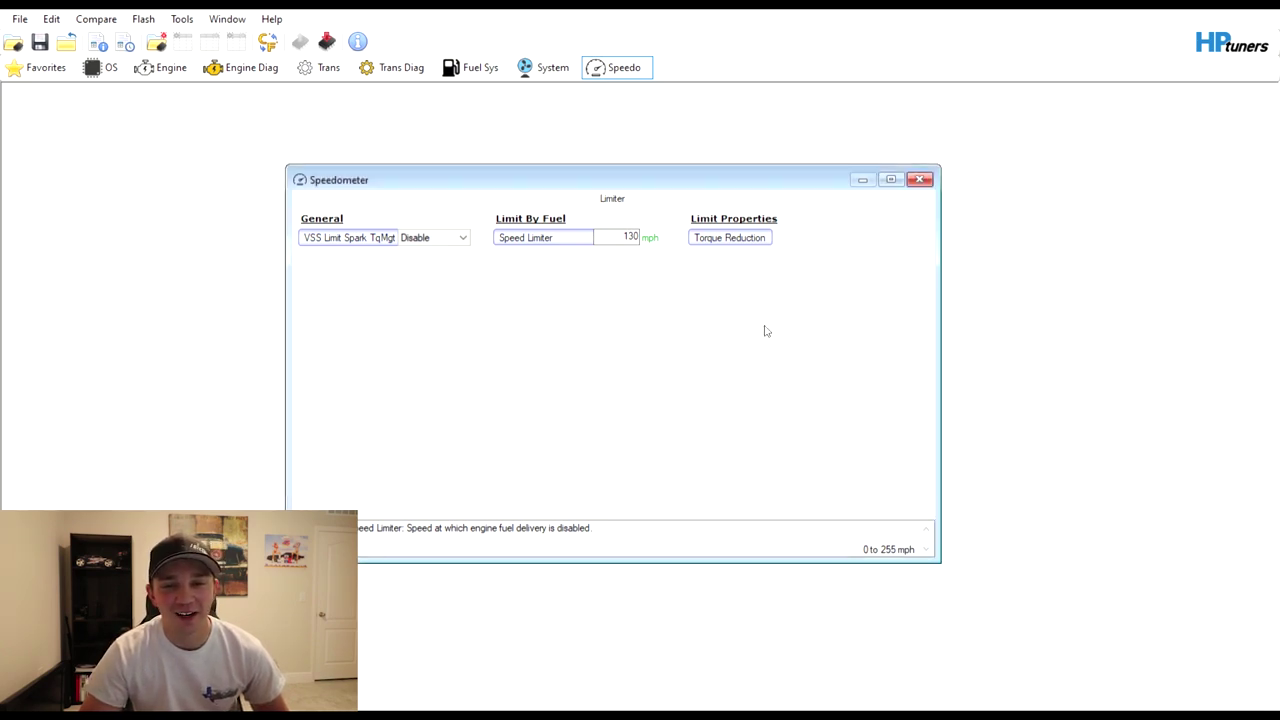
{"action": "left_click", "coordinate": [920, 180]}
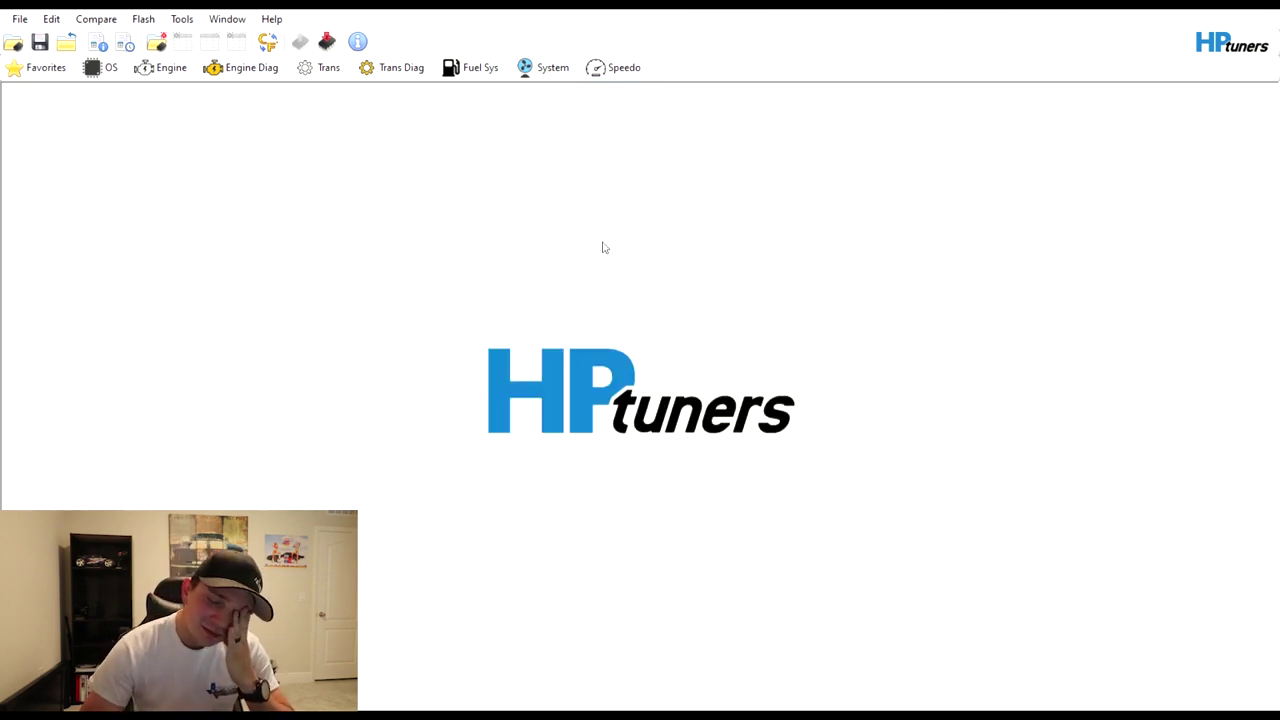